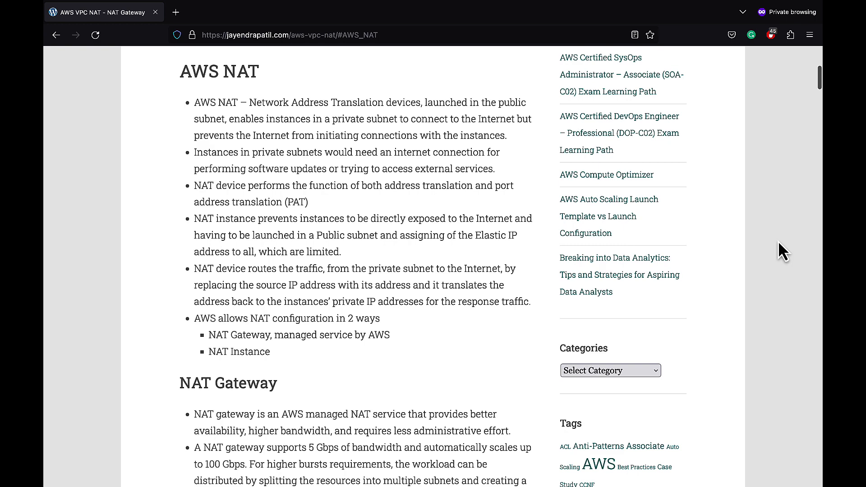
Read the AWS NAT and NAT Gateway sections of the AWS VPC NAT article.
{"action": "scroll", "coordinate": [779, 241], "scroll_direction": "down", "scroll_amount": 8}
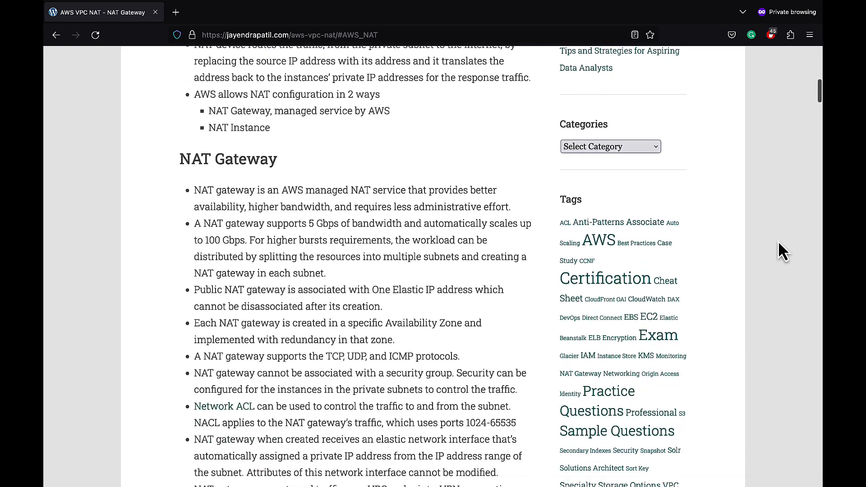
{"action": "scroll", "coordinate": [779, 244], "scroll_direction": "up", "scroll_amount": 1}
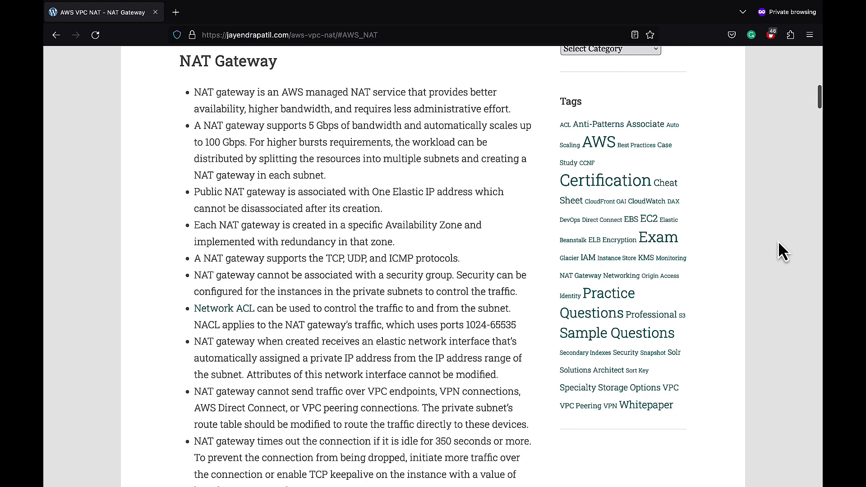
{"action": "scroll", "coordinate": [779, 243], "scroll_direction": "down", "scroll_amount": 8}
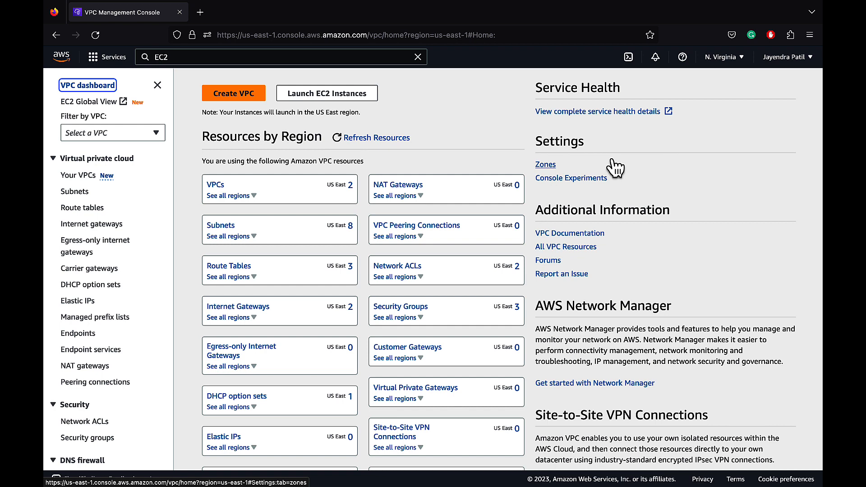
Open the list of VPCs and examine the full resource map of VPC A, including its network connections.
{"action": "left_click", "coordinate": [221, 186]}
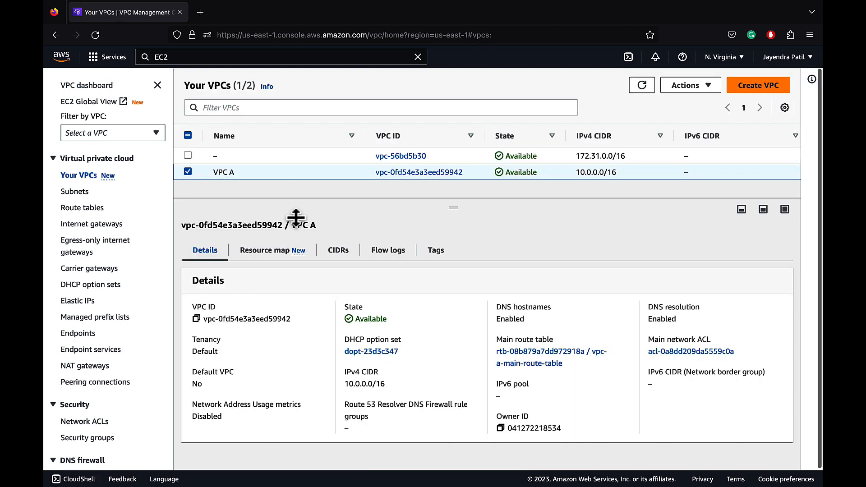
{"action": "left_click", "coordinate": [280, 254]}
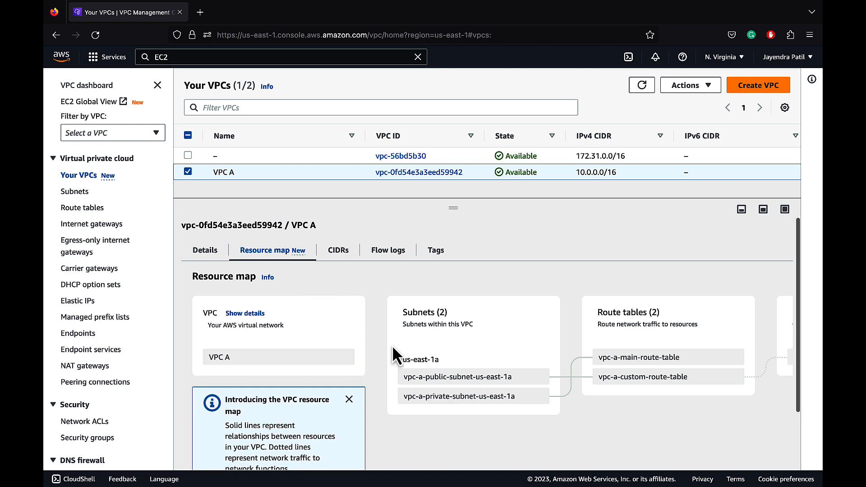
{"action": "scroll", "coordinate": [397, 347], "scroll_direction": "right", "scroll_amount": 5}
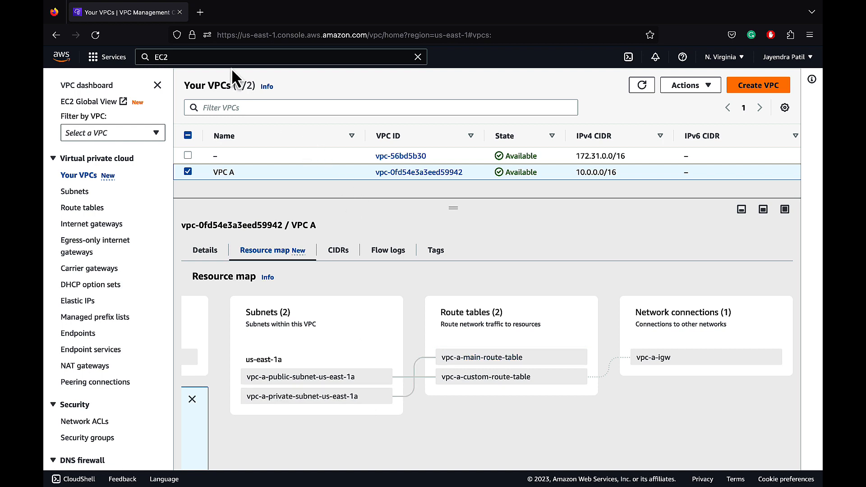
Open the EC2 console in a separate browser tab and list the running instances.
{"action": "left_click", "coordinate": [208, 57]}
{"action": "left_click", "coordinate": [310, 140], "text": "super"}
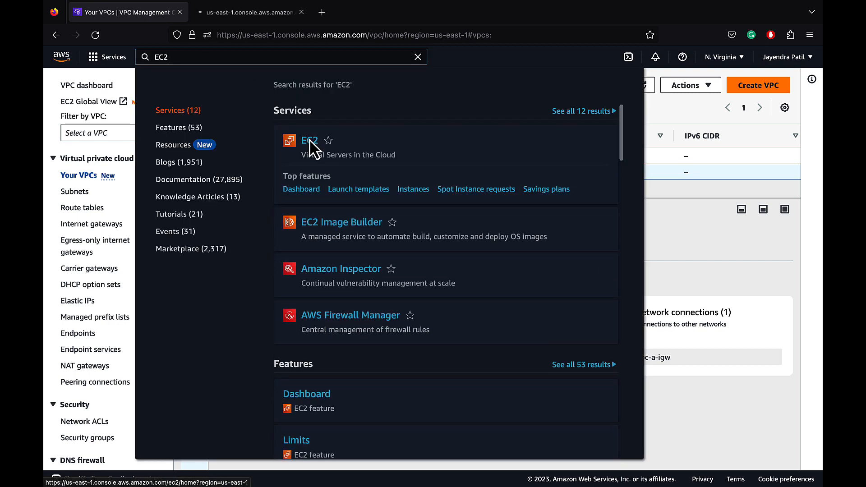
{"action": "left_click", "coordinate": [123, 76]}
{"action": "left_click", "coordinate": [243, 15]}
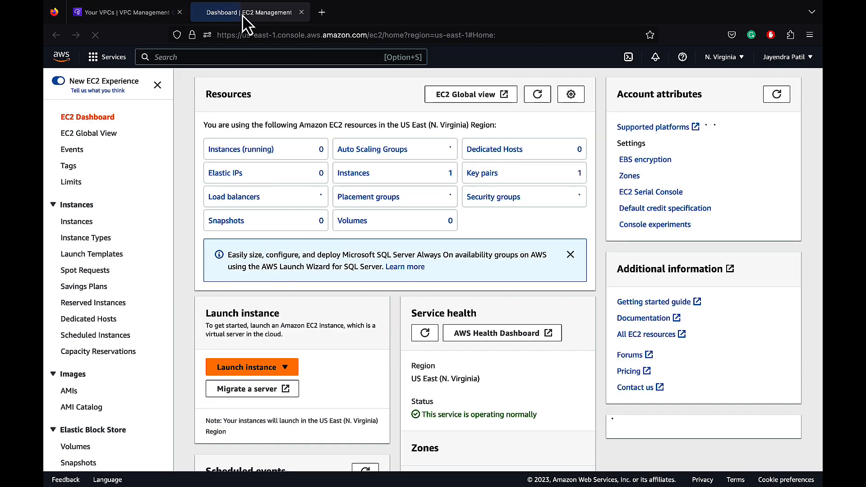
{"action": "left_click", "coordinate": [255, 151]}
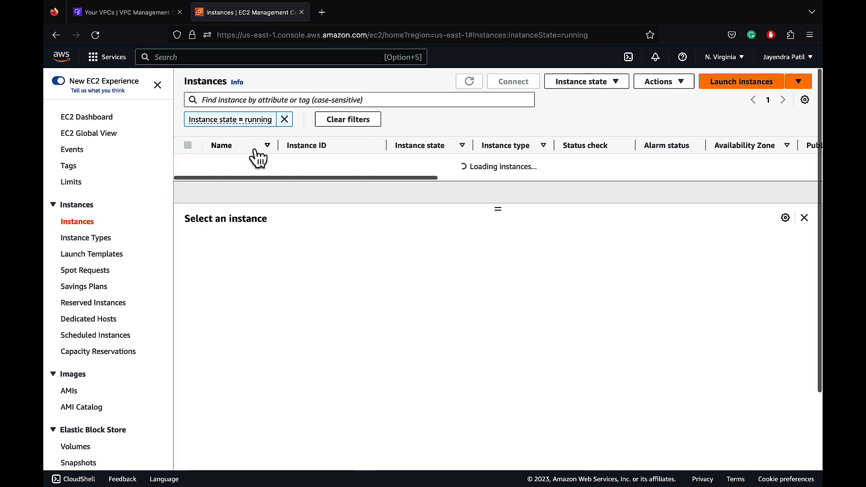
Begin launching an EC2 instance and name it vpc-a-private-server.
{"action": "left_click", "coordinate": [726, 83]}
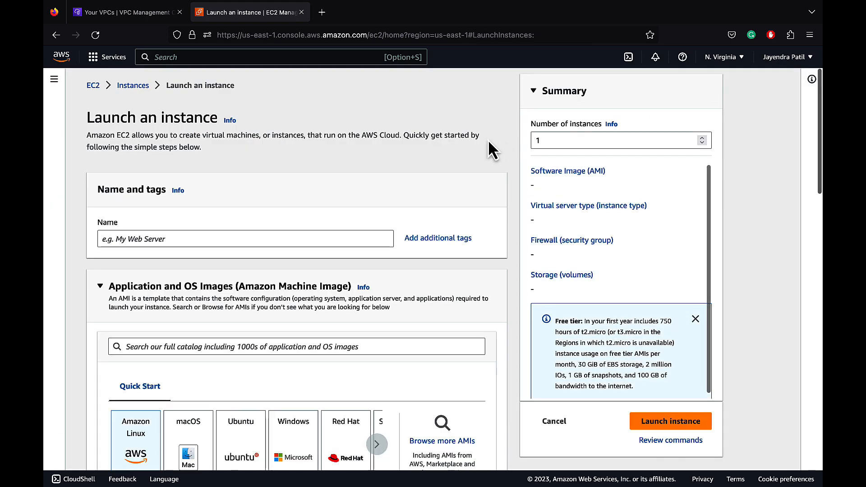
{"action": "left_click", "coordinate": [186, 238]}
{"action": "type", "text": "vpc-a"}
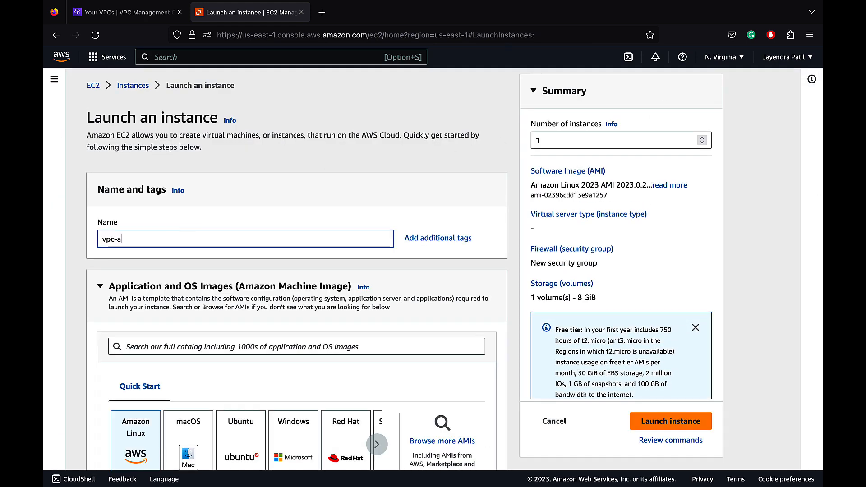
{"action": "type", "text": "-private"}
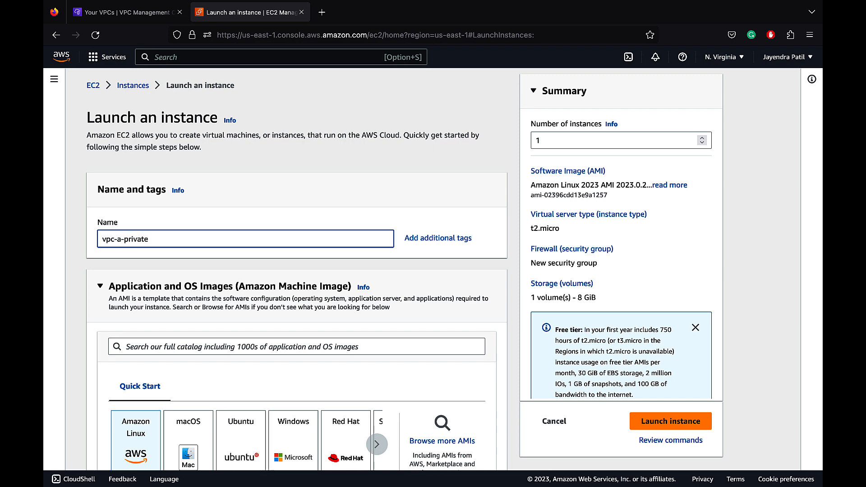
{"action": "type", "text": "-server"}
{"action": "scroll", "coordinate": [49, 190], "scroll_direction": "down", "scroll_amount": 3}
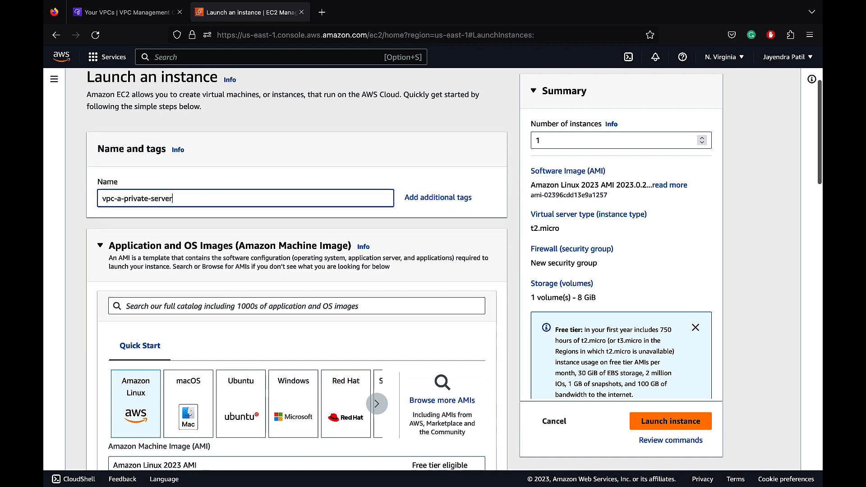
Choose the Amazon Linux image for the instance and select jay-demo-key-pair as its key pair.
{"action": "left_click", "coordinate": [124, 292]}
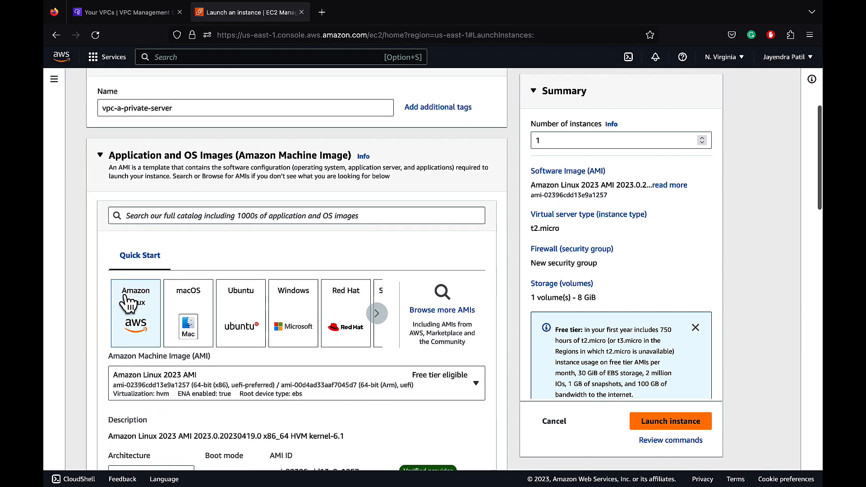
{"action": "scroll", "coordinate": [124, 296], "scroll_direction": "down", "scroll_amount": 4}
{"action": "scroll", "coordinate": [189, 264], "scroll_direction": "down", "scroll_amount": 3}
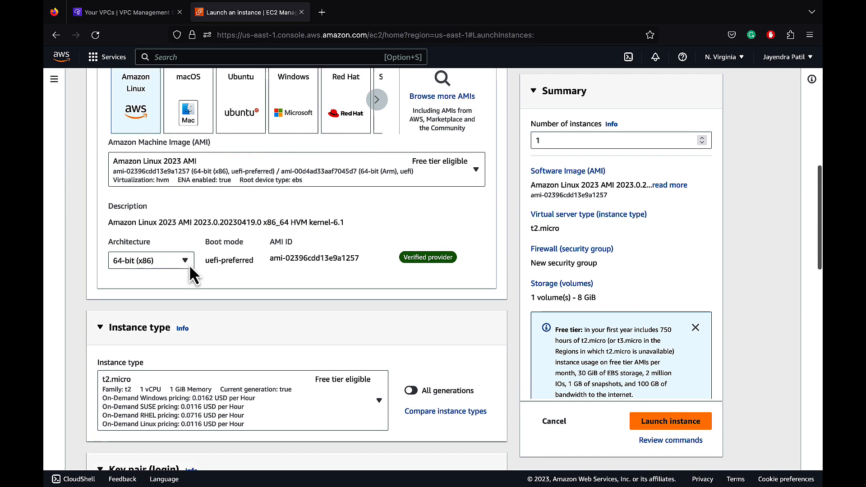
{"action": "scroll", "coordinate": [393, 255], "scroll_direction": "down", "scroll_amount": 4}
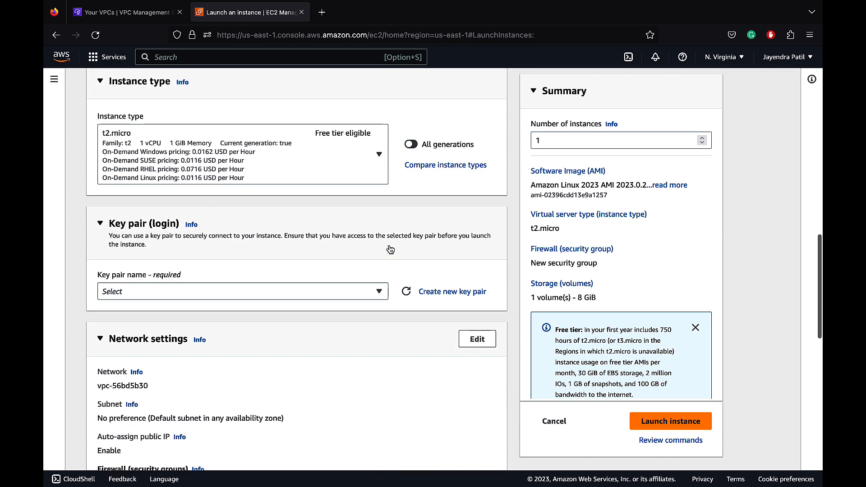
{"action": "left_click", "coordinate": [376, 273]}
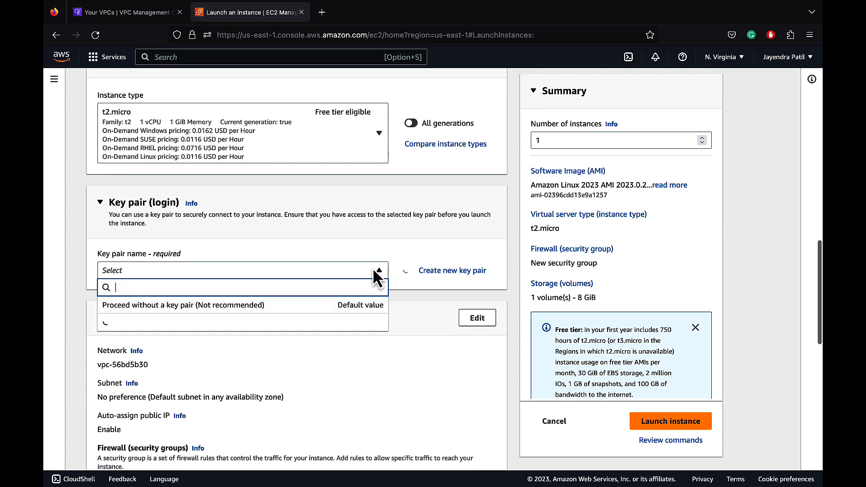
{"action": "left_click", "coordinate": [356, 328]}
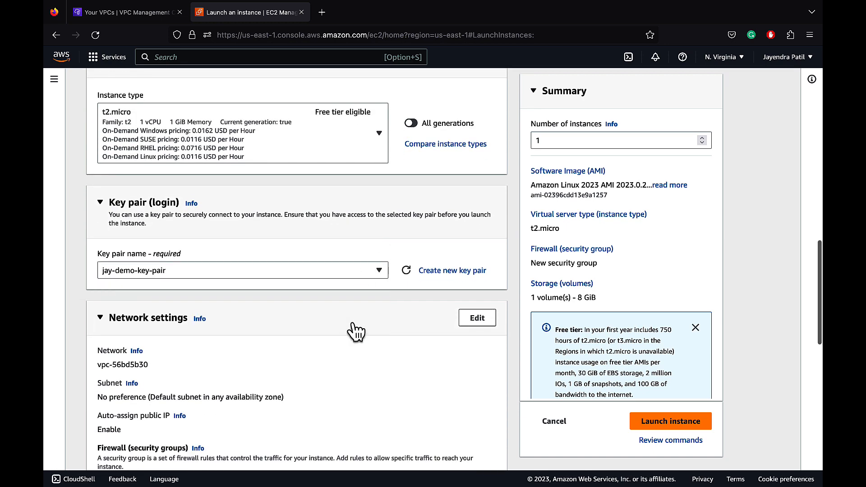
Edit the network settings to place the instance in VPC A and the subnet vpc-a-private-subnet-us-east-1a.
{"action": "scroll", "coordinate": [354, 331], "scroll_direction": "down", "scroll_amount": 5}
{"action": "left_click", "coordinate": [478, 93]}
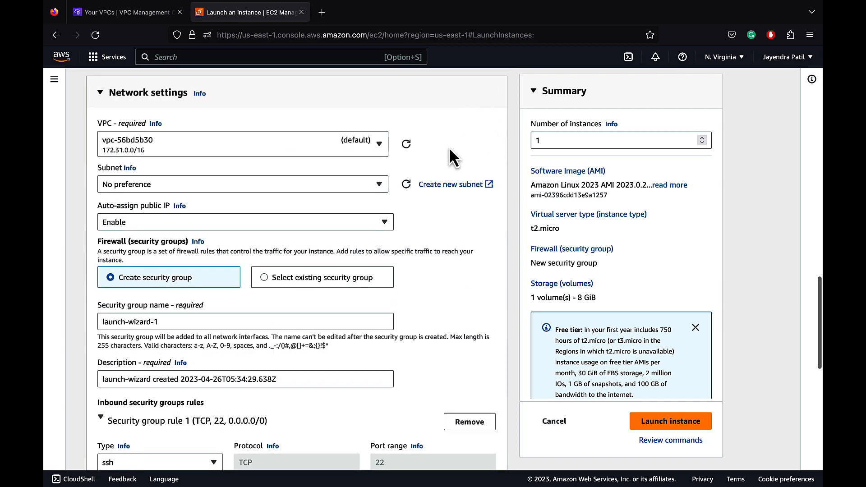
{"action": "left_click", "coordinate": [379, 149]}
{"action": "left_click", "coordinate": [363, 210]}
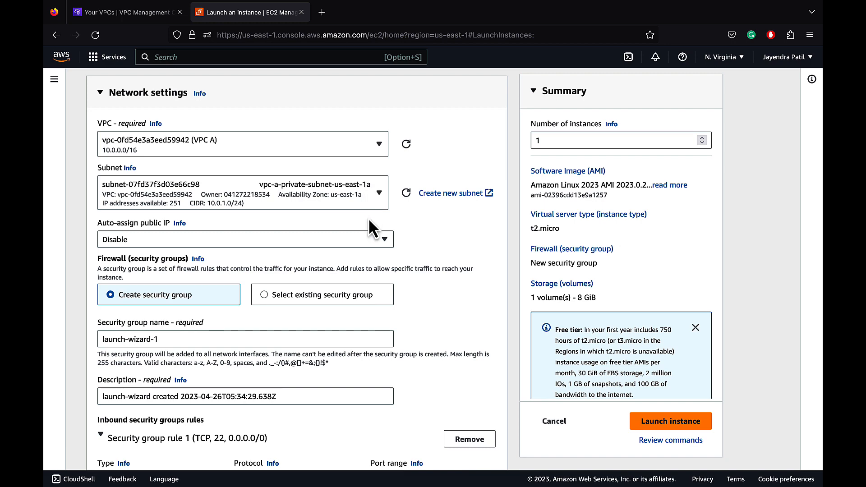
Switch the firewall option to an existing security group and assign vpc-a-web-server-sg.
{"action": "scroll", "coordinate": [370, 222], "scroll_direction": "down", "scroll_amount": 1}
{"action": "scroll", "coordinate": [368, 220], "scroll_direction": "down", "scroll_amount": 3}
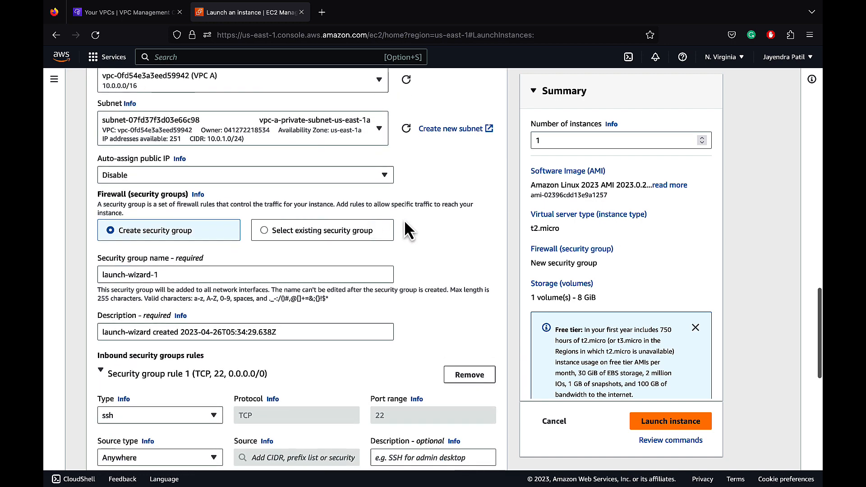
{"action": "left_click", "coordinate": [264, 231]}
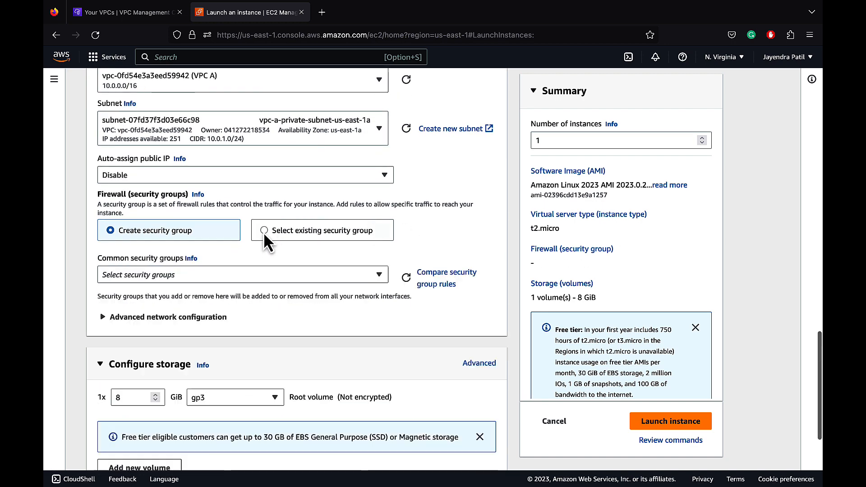
{"action": "left_click", "coordinate": [245, 273]}
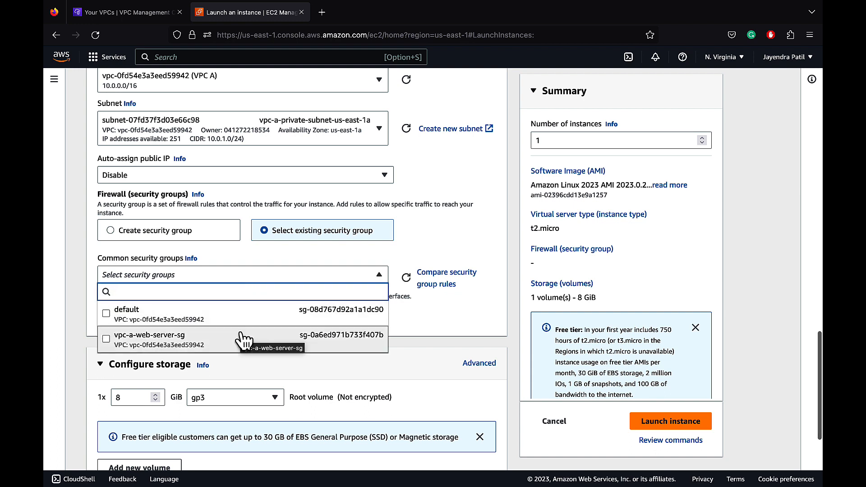
{"action": "left_click", "coordinate": [243, 339]}
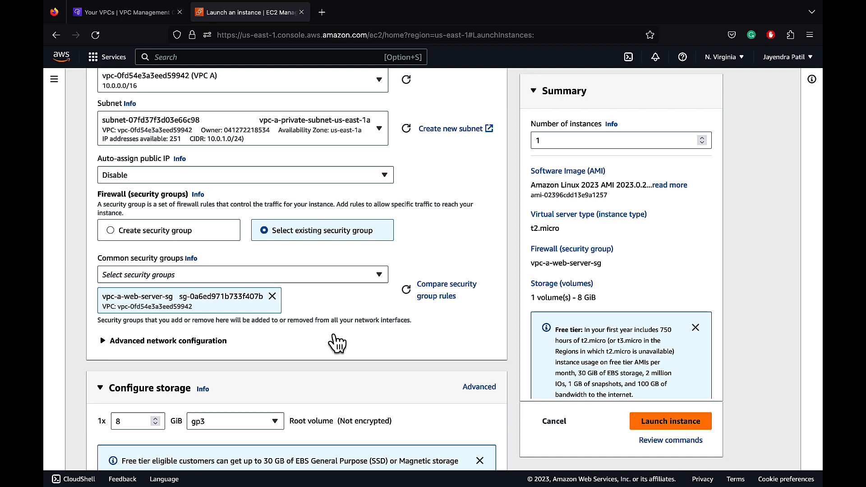
Launch the private server with the default storage settings and return to the list of instances.
{"action": "scroll", "coordinate": [336, 344], "scroll_direction": "down", "scroll_amount": 1}
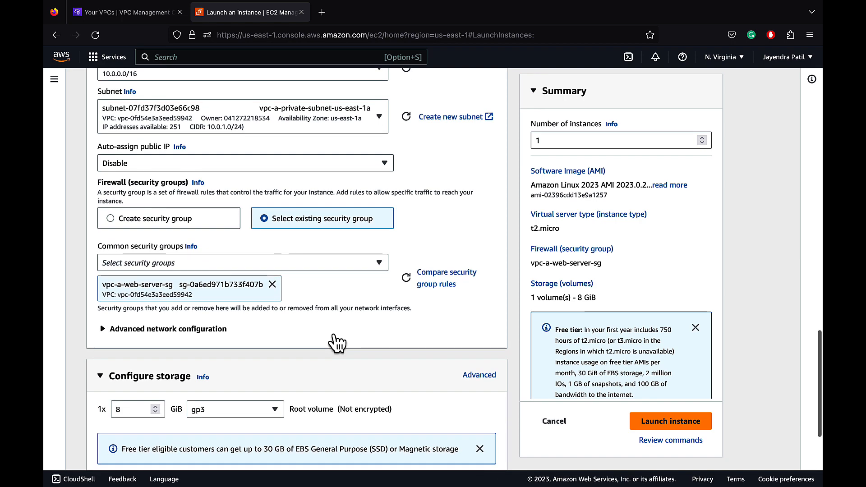
{"action": "scroll", "coordinate": [336, 344], "scroll_direction": "down", "scroll_amount": 1}
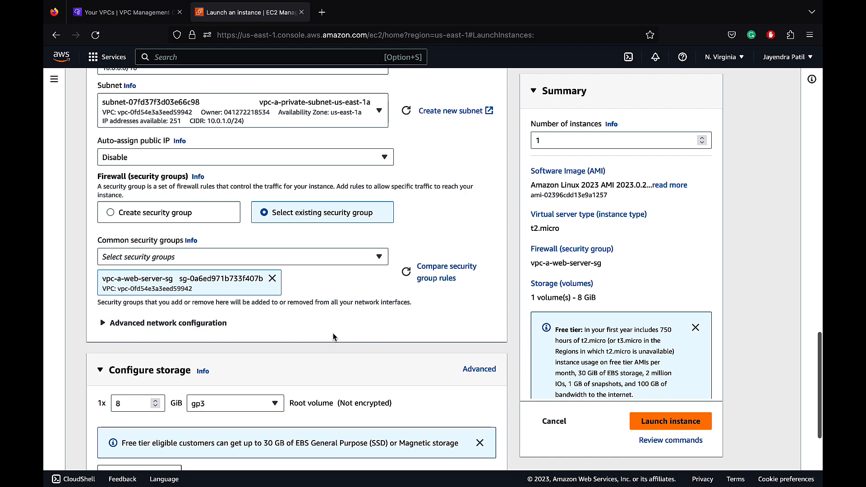
{"action": "scroll", "coordinate": [333, 336], "scroll_direction": "down", "scroll_amount": 5}
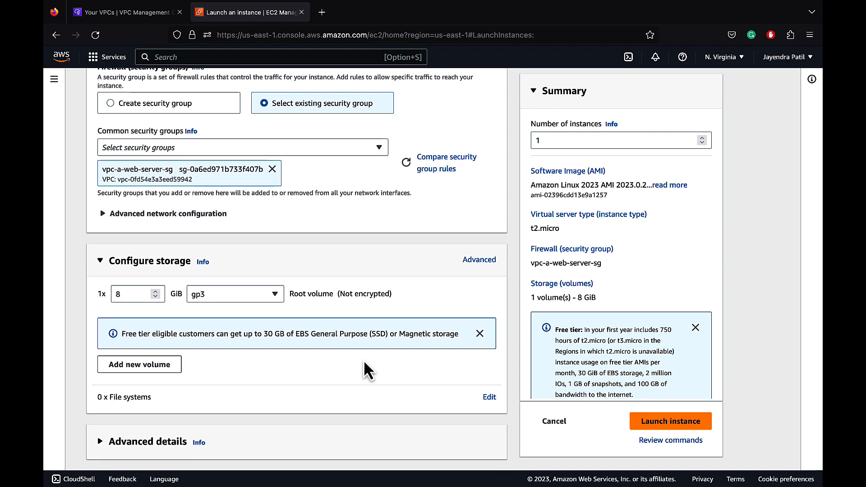
{"action": "left_click", "coordinate": [660, 429]}
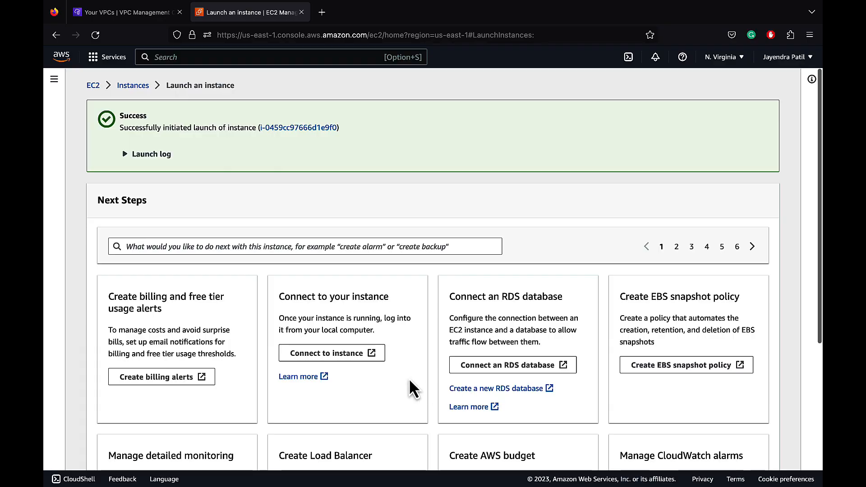
{"action": "left_click", "coordinate": [134, 89]}
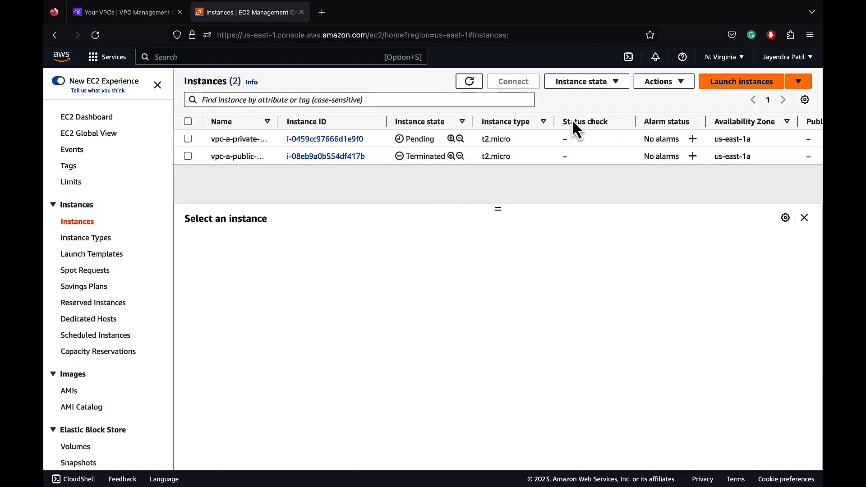
Begin launching another EC2 instance and name it vpc-a-bastion-host.
{"action": "left_click", "coordinate": [706, 89]}
{"action": "left_click", "coordinate": [192, 240]}
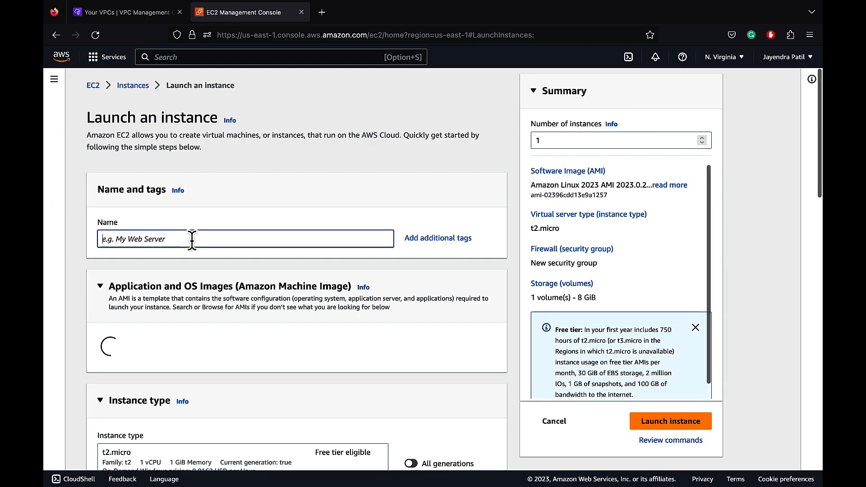
{"action": "type", "text": "vpc-a-"}
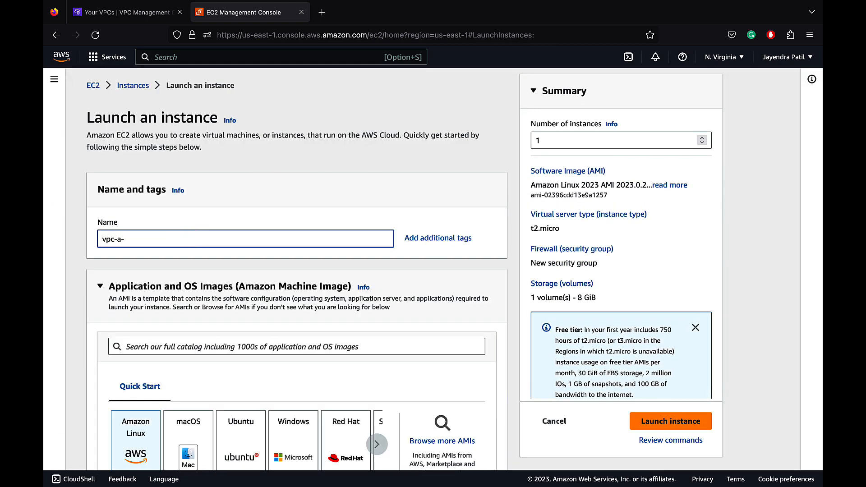
{"action": "type", "text": "bastion-host"}
{"action": "scroll", "coordinate": [296, 271], "scroll_direction": "down", "scroll_amount": 3}
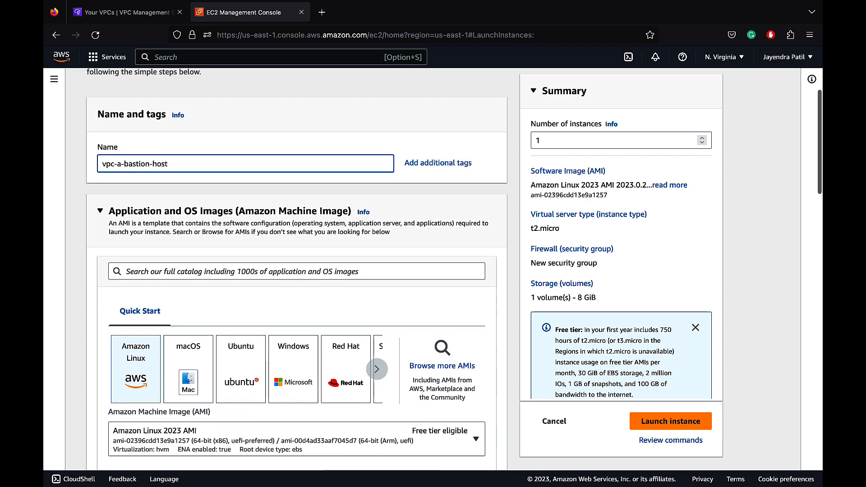
Keep the default image and instance type, and choose jay-demo-key-pair as the login key pair.
{"action": "scroll", "coordinate": [297, 271], "scroll_direction": "down", "scroll_amount": 3}
{"action": "scroll", "coordinate": [297, 270], "scroll_direction": "down", "scroll_amount": 1}
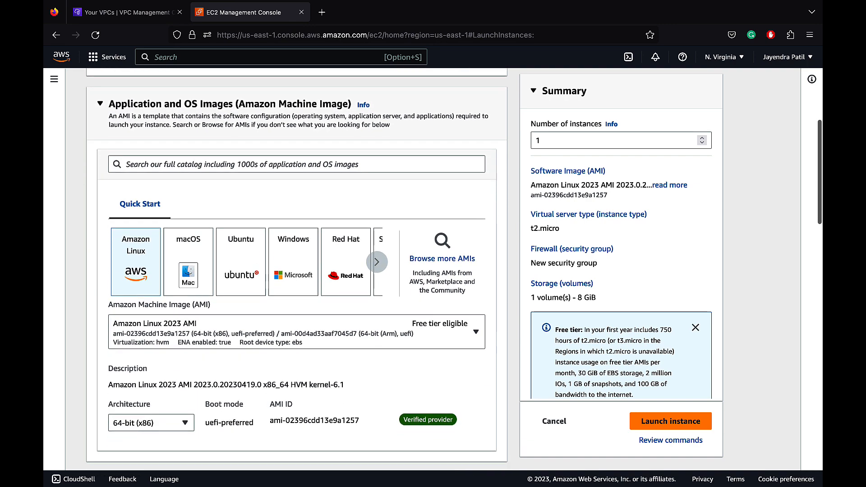
{"action": "scroll", "coordinate": [297, 271], "scroll_direction": "down", "scroll_amount": 7}
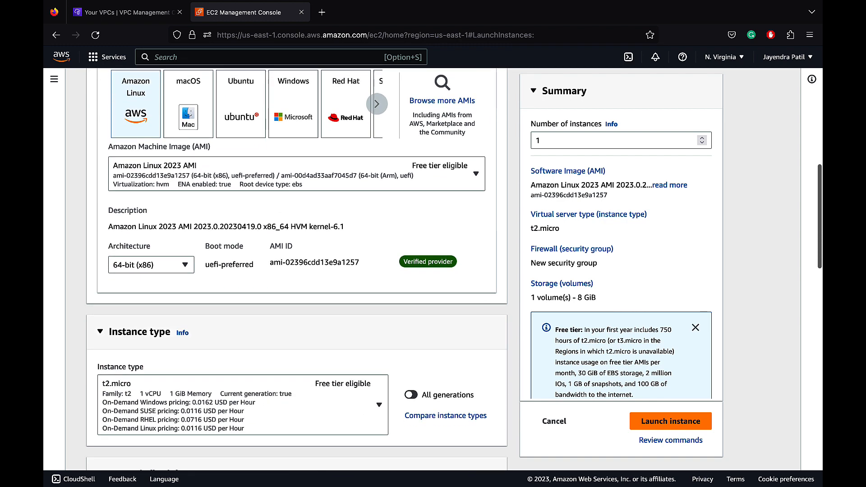
{"action": "scroll", "coordinate": [297, 270], "scroll_direction": "down", "scroll_amount": 8}
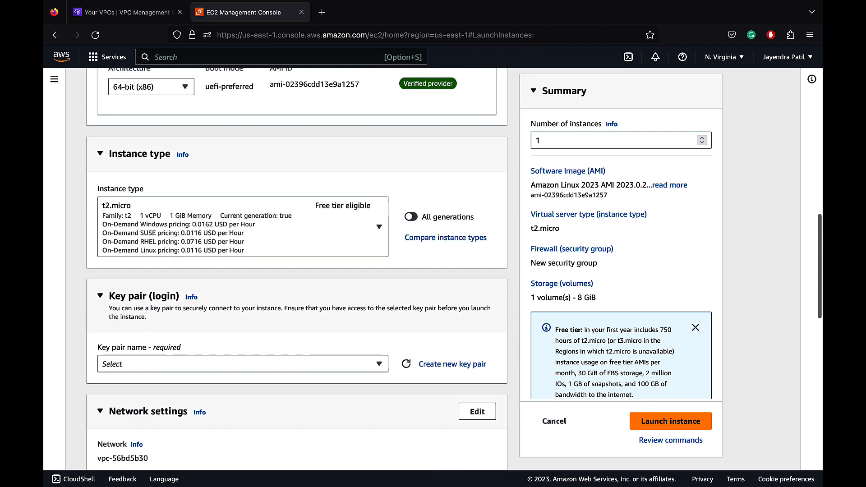
{"action": "scroll", "coordinate": [218, 255], "scroll_direction": "down", "scroll_amount": 2}
{"action": "left_click", "coordinate": [238, 263]}
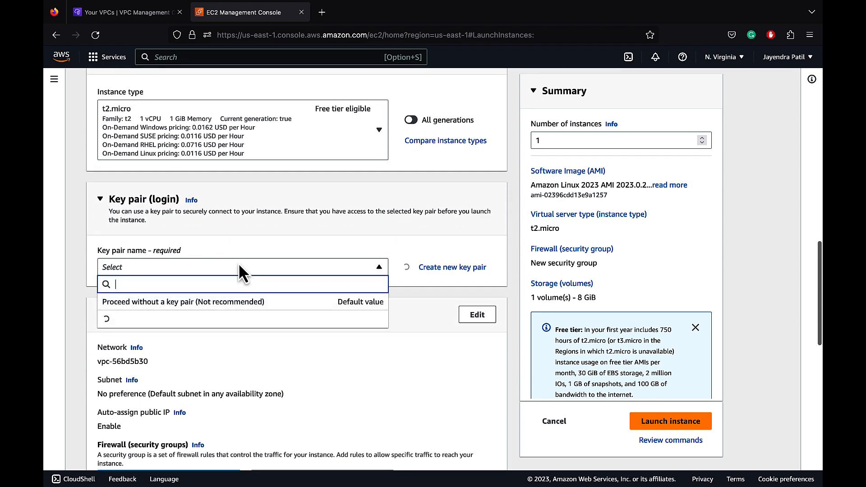
{"action": "left_click", "coordinate": [228, 322]}
Edit the bastion host's network settings to use VPC A and the subnet vpc-a-public-subnet-us-east-1a.
{"action": "scroll", "coordinate": [451, 226], "scroll_direction": "down", "scroll_amount": 6}
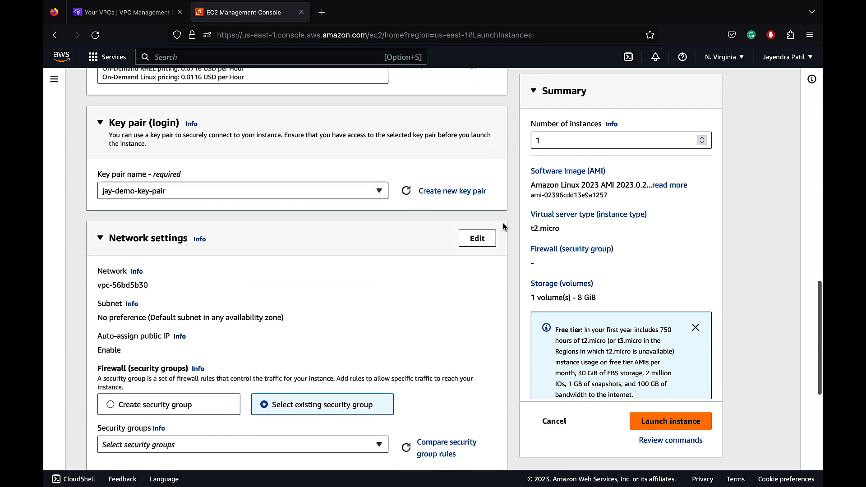
{"action": "scroll", "coordinate": [502, 223], "scroll_direction": "down", "scroll_amount": 3}
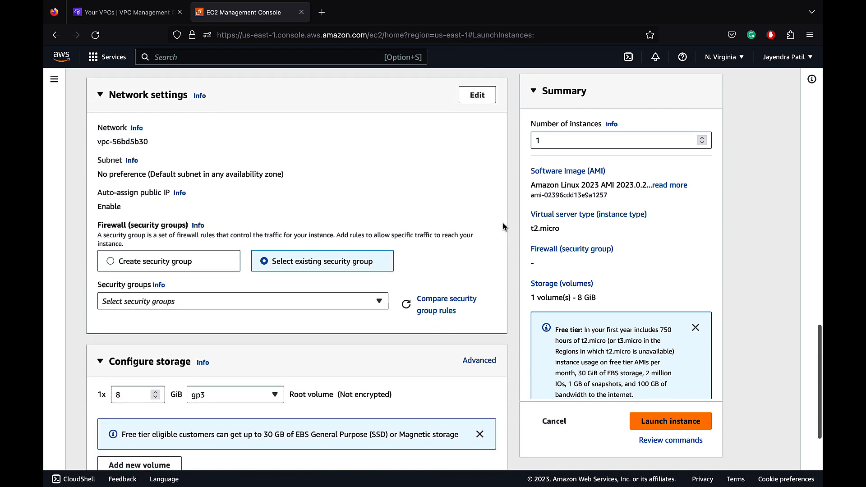
{"action": "left_click", "coordinate": [478, 102]}
{"action": "left_click", "coordinate": [380, 147]}
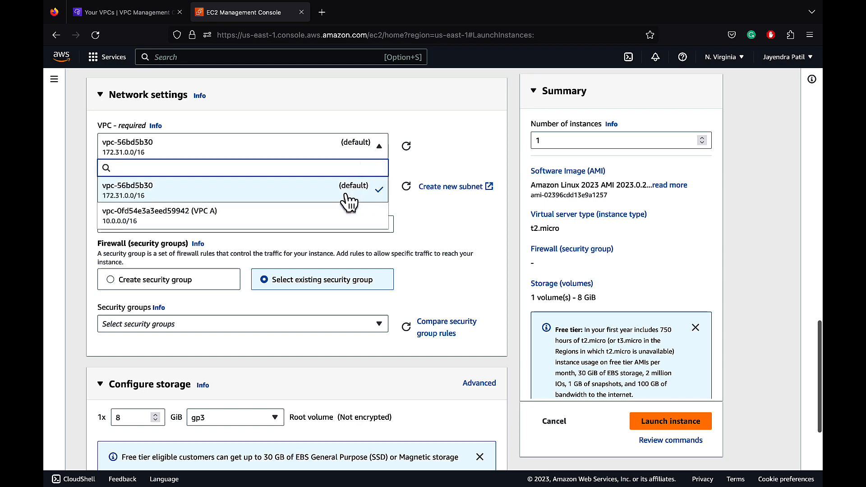
{"action": "left_click", "coordinate": [343, 206]}
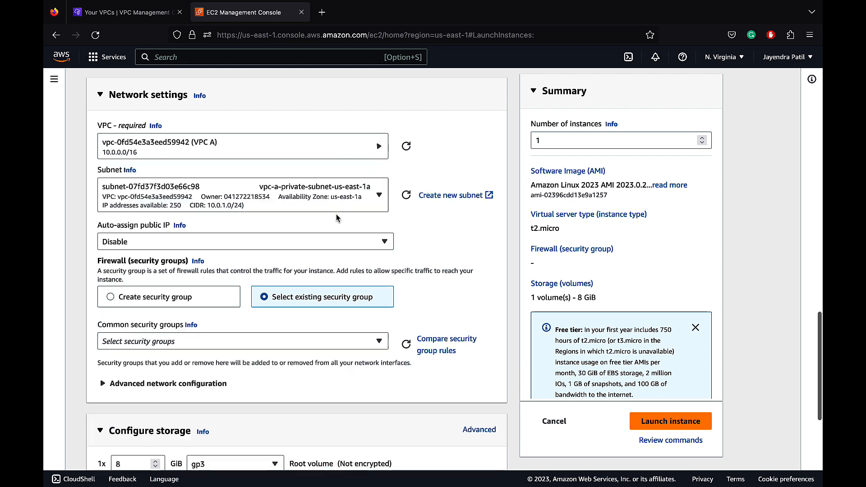
{"action": "left_click", "coordinate": [379, 194]}
{"action": "left_click", "coordinate": [337, 271]}
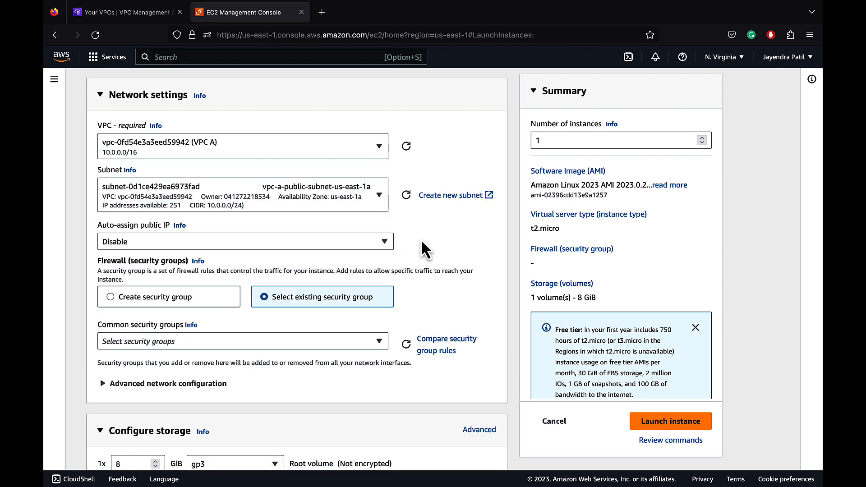
Enable automatic public IP assignment and assign the existing security group vpc-a-web-server-sg to the bastion host.
{"action": "left_click", "coordinate": [382, 242]}
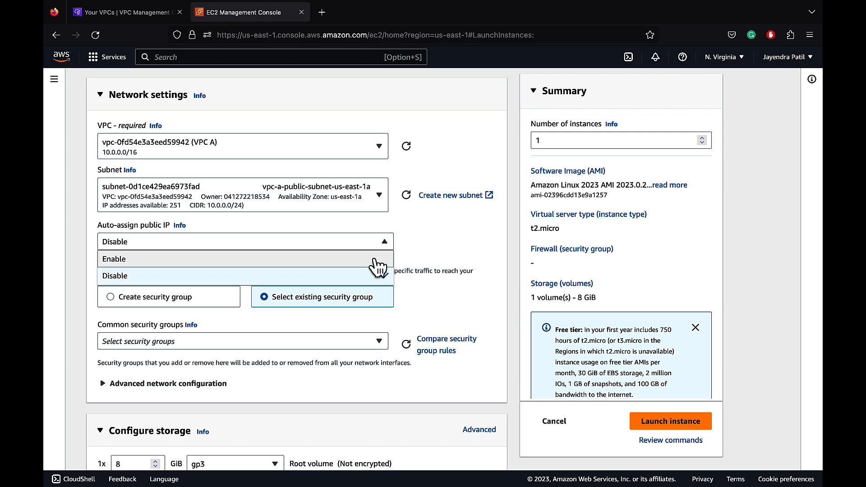
{"action": "left_click", "coordinate": [376, 258]}
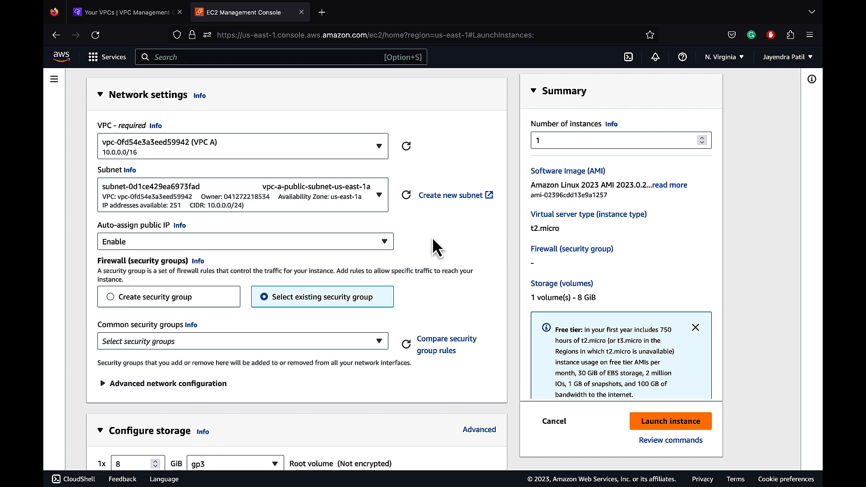
{"action": "scroll", "coordinate": [433, 240], "scroll_direction": "down", "scroll_amount": 2}
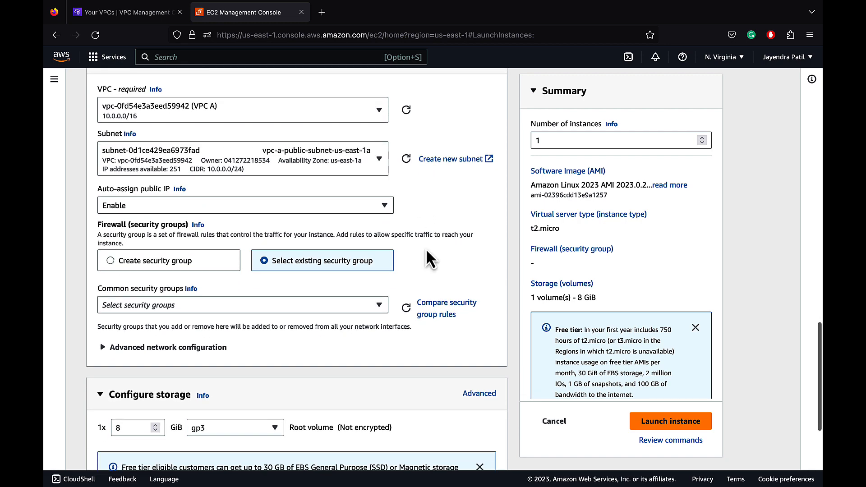
{"action": "left_click", "coordinate": [368, 305]}
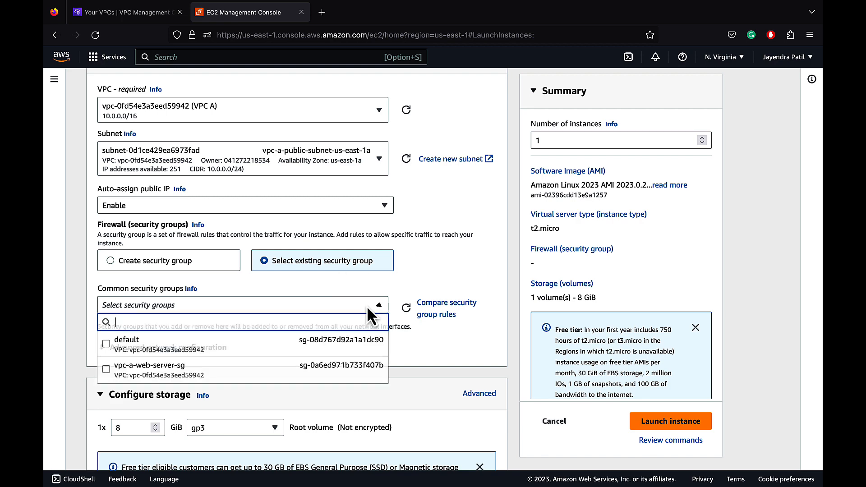
{"action": "left_click", "coordinate": [355, 374]}
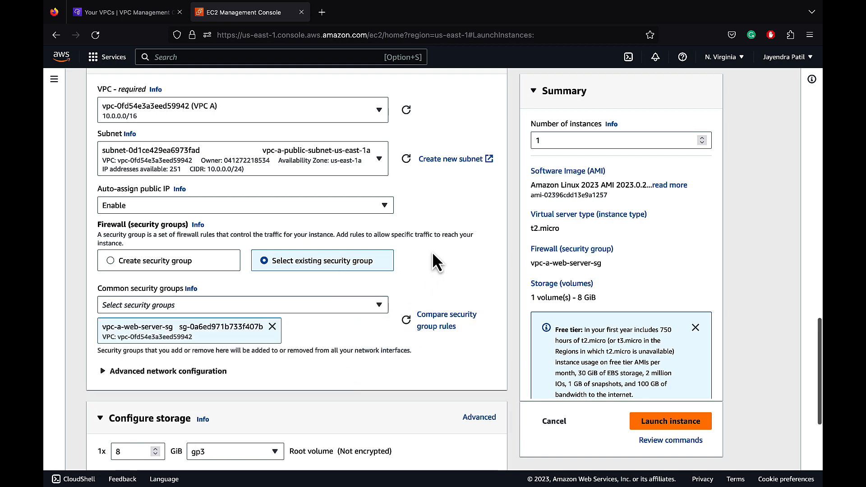
Launch the bastion host with the default storage settings and go back to the list of instances.
{"action": "scroll", "coordinate": [433, 252], "scroll_direction": "down", "scroll_amount": 1}
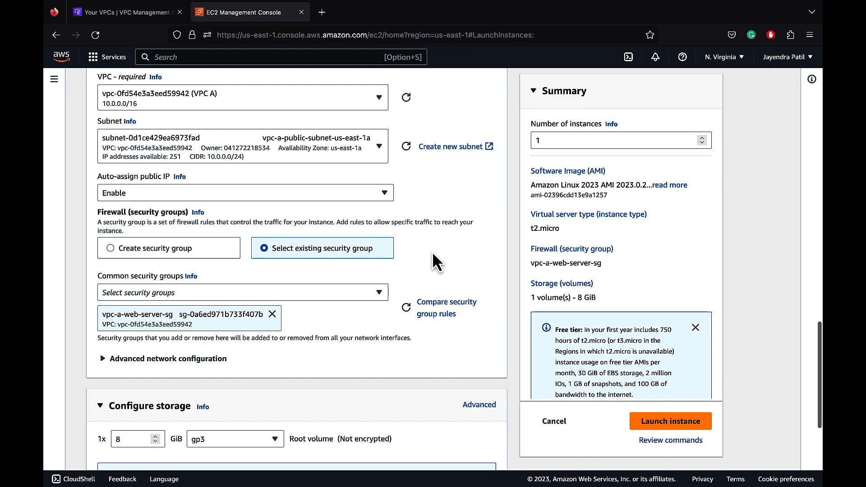
{"action": "scroll", "coordinate": [432, 255], "scroll_direction": "down", "scroll_amount": 4}
{"action": "scroll", "coordinate": [434, 254], "scroll_direction": "down", "scroll_amount": 2}
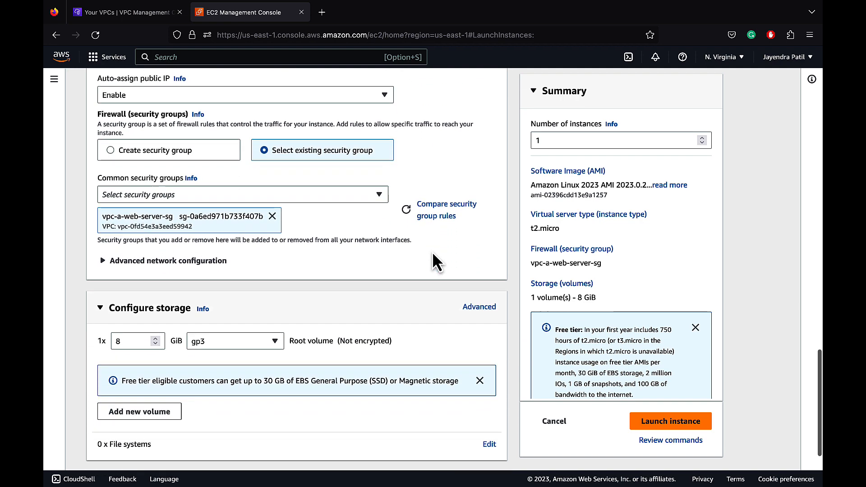
{"action": "scroll", "coordinate": [433, 255], "scroll_direction": "down", "scroll_amount": 1}
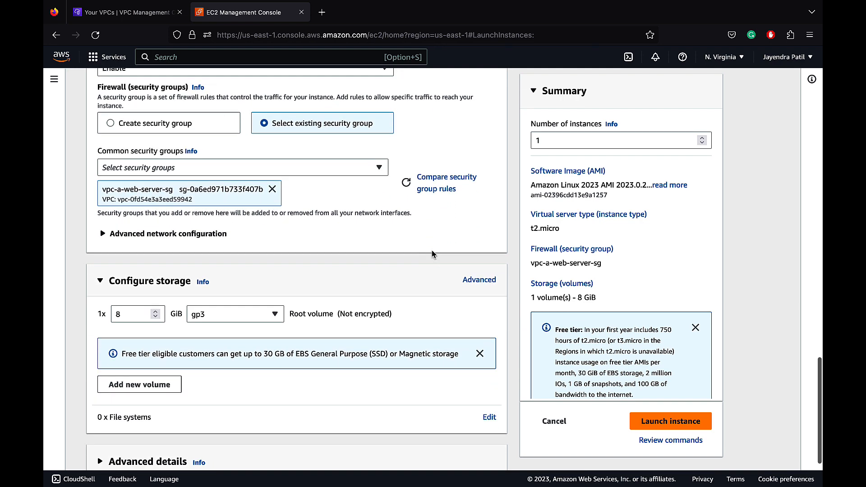
{"action": "scroll", "coordinate": [433, 255], "scroll_direction": "down", "scroll_amount": 2}
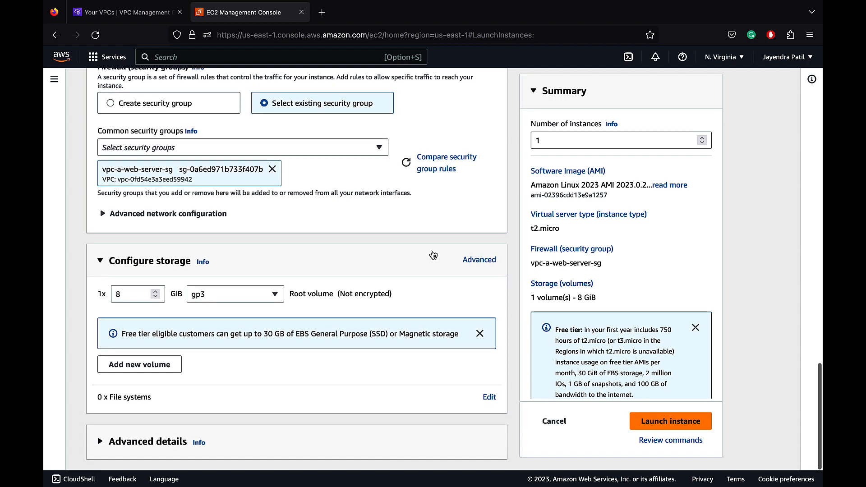
{"action": "left_click", "coordinate": [674, 420]}
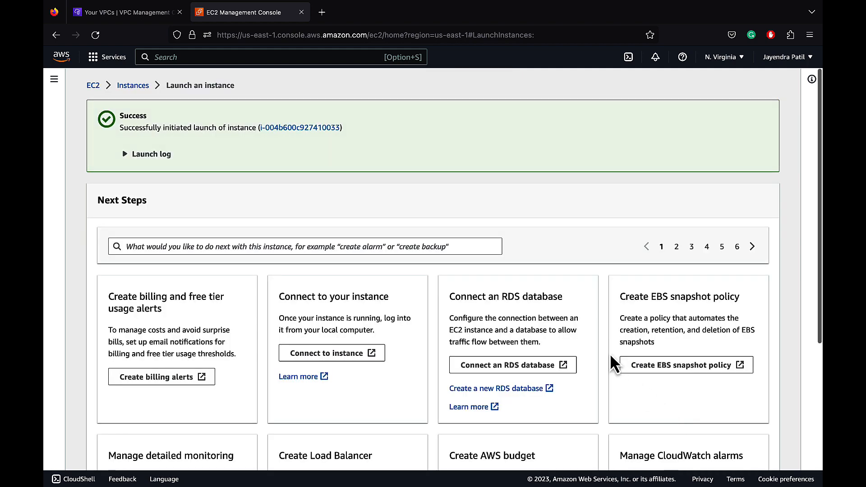
{"action": "left_click", "coordinate": [132, 87]}
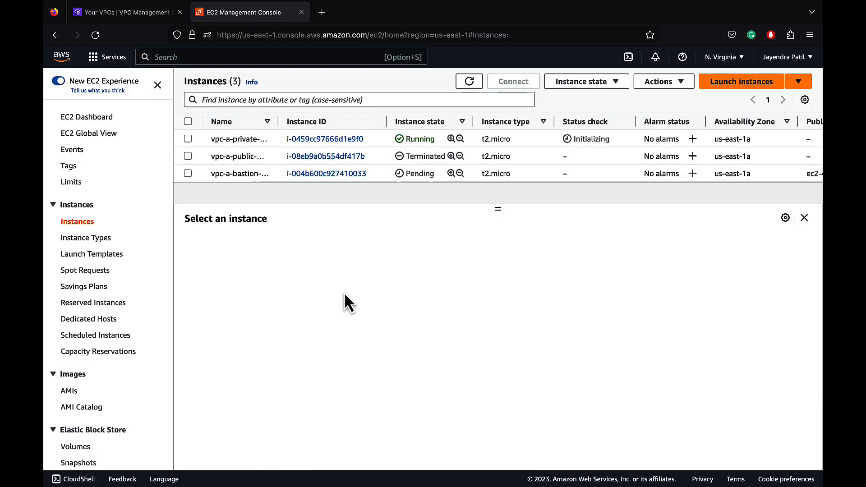
Filter the instances to those in the running state, and enlarge the Name column and the list area.
{"action": "left_click_drag", "start_coordinate": [277, 122], "coordinate": [329, 126]}
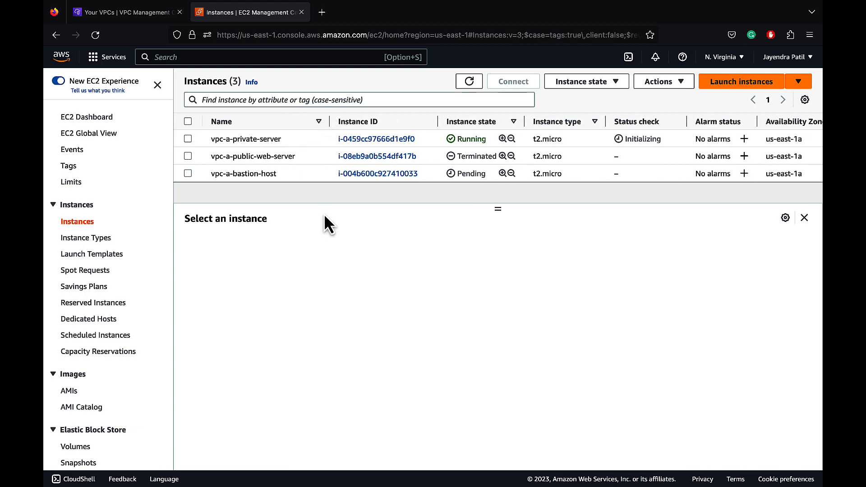
{"action": "left_click", "coordinate": [503, 138]}
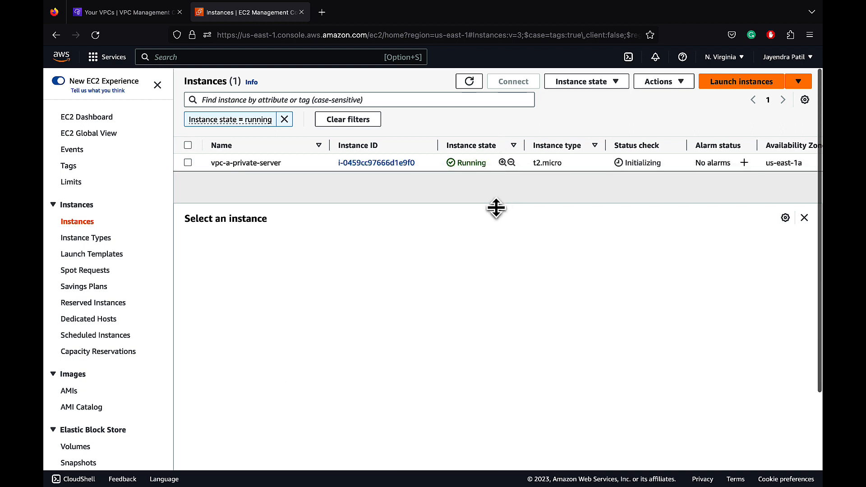
{"action": "left_click_drag", "start_coordinate": [496, 207], "coordinate": [499, 270]}
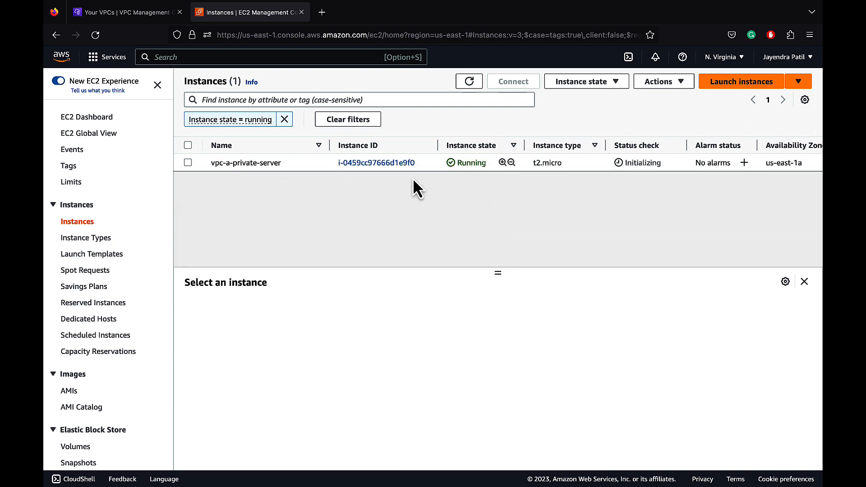
Refresh the instance list repeatedly to check the status checks of the bastion host and the private server.
{"action": "left_click", "coordinate": [470, 82]}
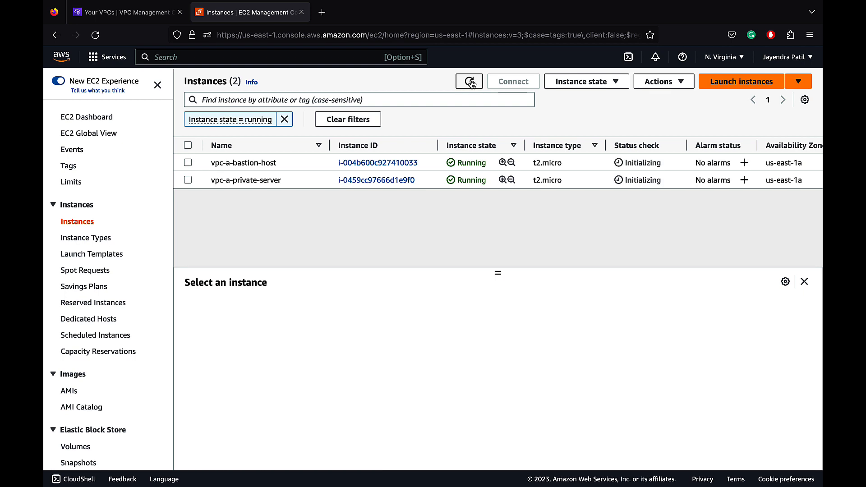
{"action": "left_click", "coordinate": [471, 82]}
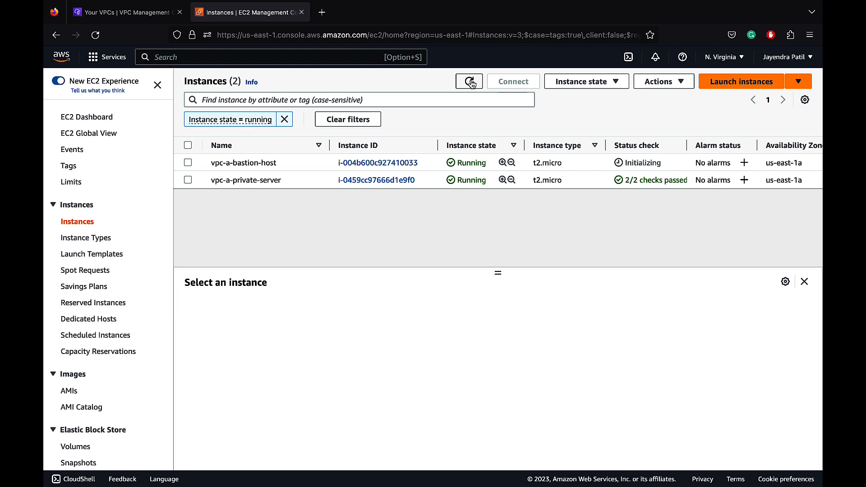
{"action": "left_click", "coordinate": [471, 82]}
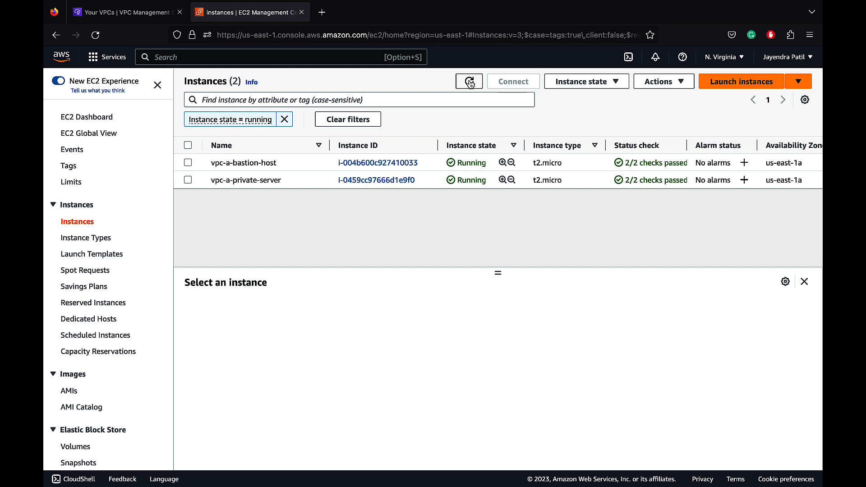
Copy the public IPv4 address of vpc-a-bastion-host and switch to the iTerm2 terminal.
{"action": "left_click", "coordinate": [187, 163]}
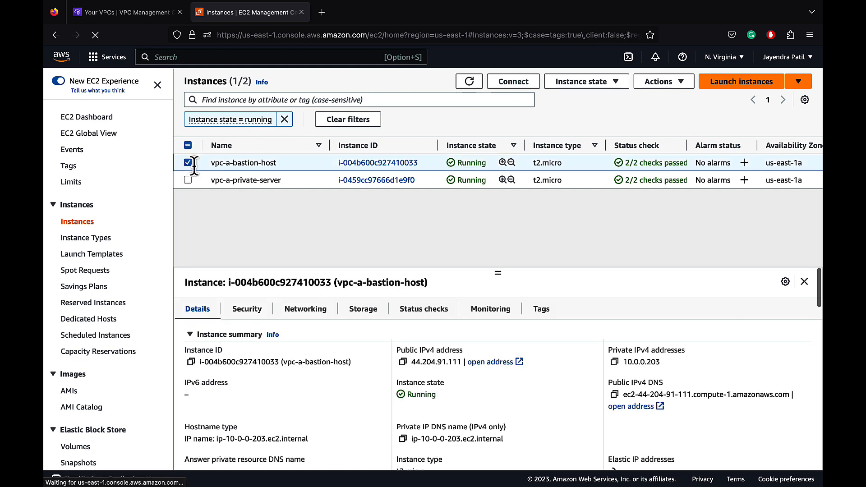
{"action": "left_click", "coordinate": [403, 362]}
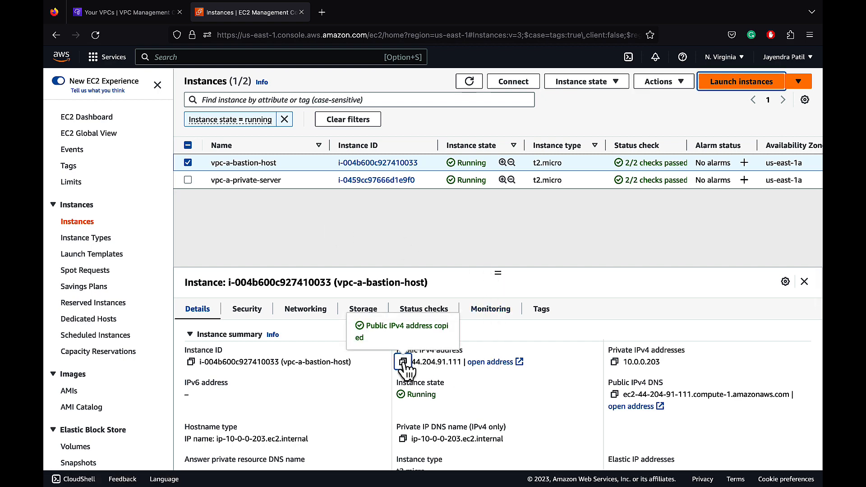
{"action": "key", "text": "super+Tab"}
{"action": "key", "text": "super+Tab"}
{"action": "key", "text": "super+Tab"}
{"action": "type", "text": "ssh"}
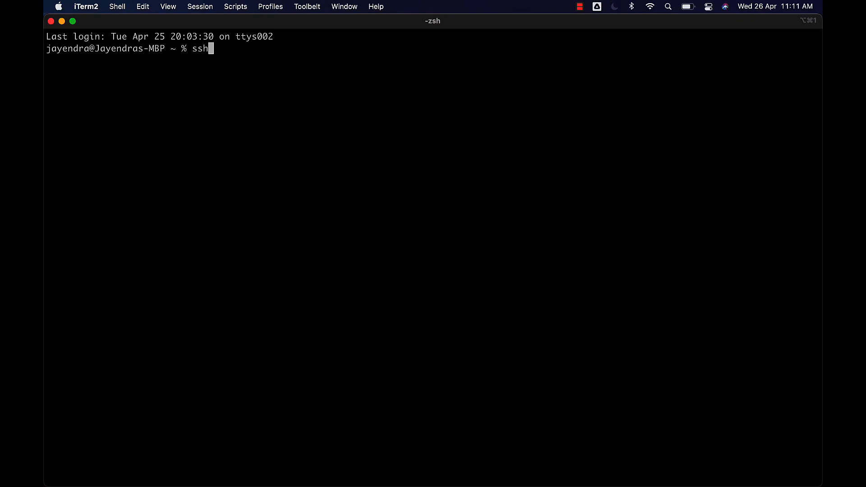
{"action": "type", "text": " -A ec2-user@"}
{"action": "key", "text": "super+v"}
{"action": "key", "text": "Return"}
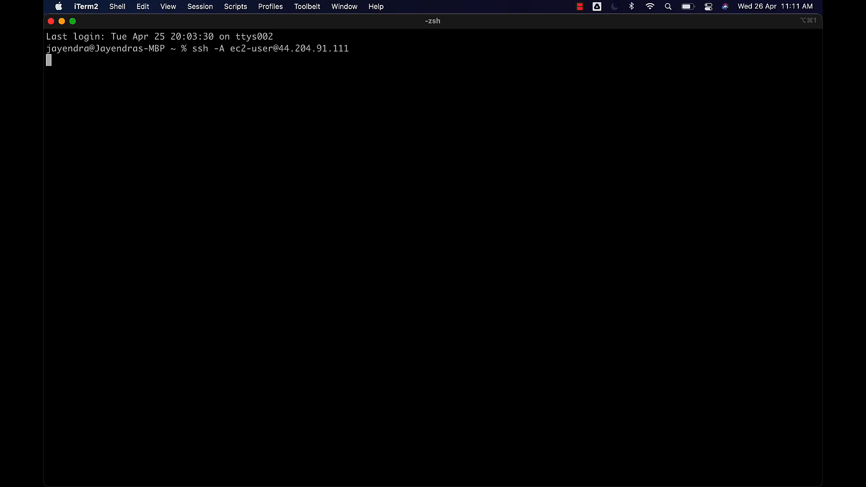
{"action": "type", "text": "yes"}
{"action": "key", "text": "Return"}
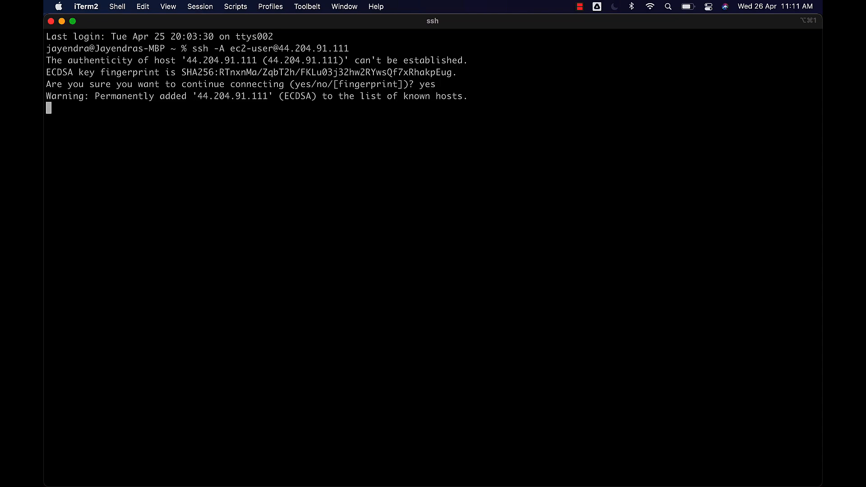
{"action": "key", "text": "Return"}
{"action": "key", "text": "Return"}
{"action": "key", "text": "Return"}
{"action": "key", "text": "Return"}
{"action": "type", "text": "pi"}
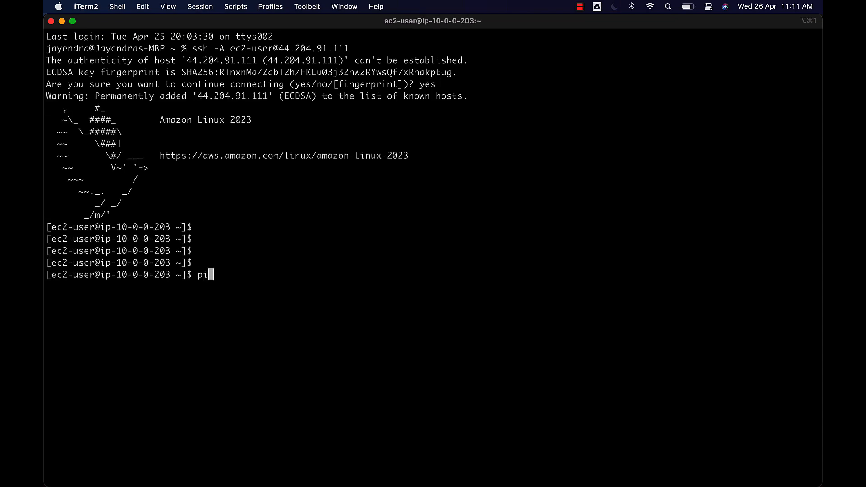
{"action": "type", "text": "ng www.google.com"}
{"action": "key", "text": "Return"}
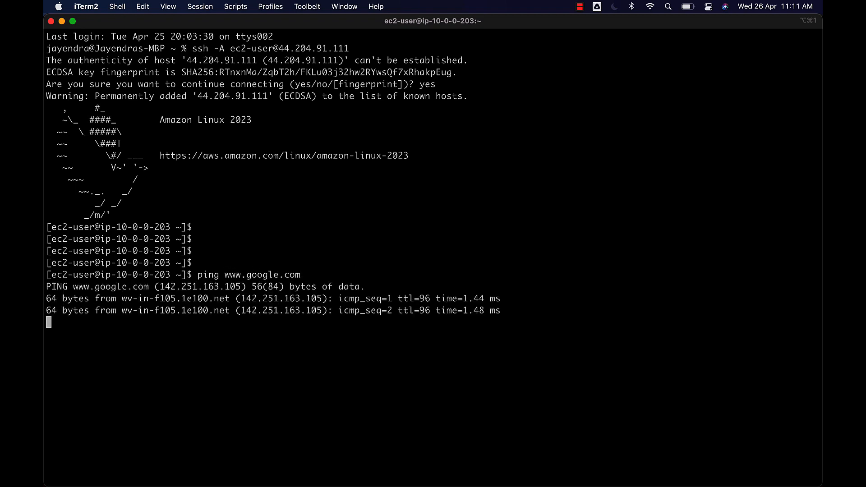
{"action": "key", "text": "ctrl+c"}
{"action": "key", "text": "Return"}
{"action": "key", "text": "Return"}
{"action": "key", "text": "Return"}
{"action": "key", "text": "Return"}
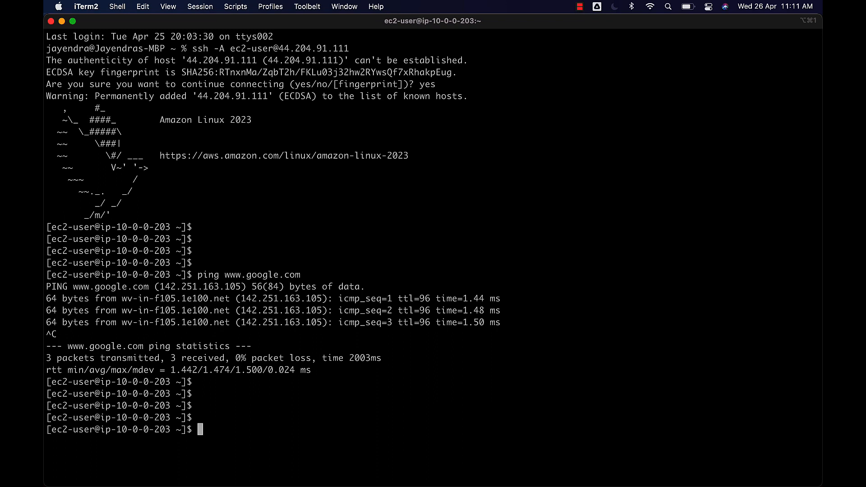
{"action": "type", "text": "ssh"}
{"action": "key", "text": "BackSpace"}
{"action": "key", "text": "BackSpace"}
{"action": "key", "text": "BackSpace"}
{"action": "key", "text": "BackSpace"}
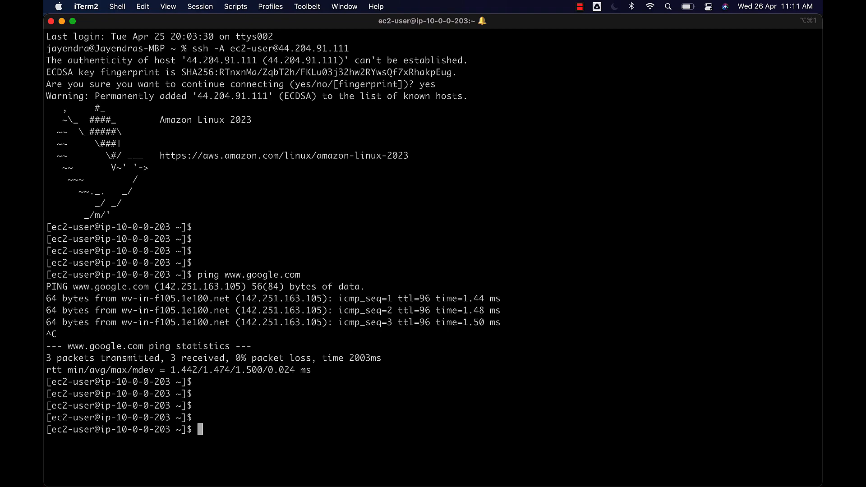
Copy the private IPv4 address of vpc-a-private-server from the EC2 console in the browser and return to the iTerm2 terminal.
{"action": "key", "text": "ctrl+Right"}
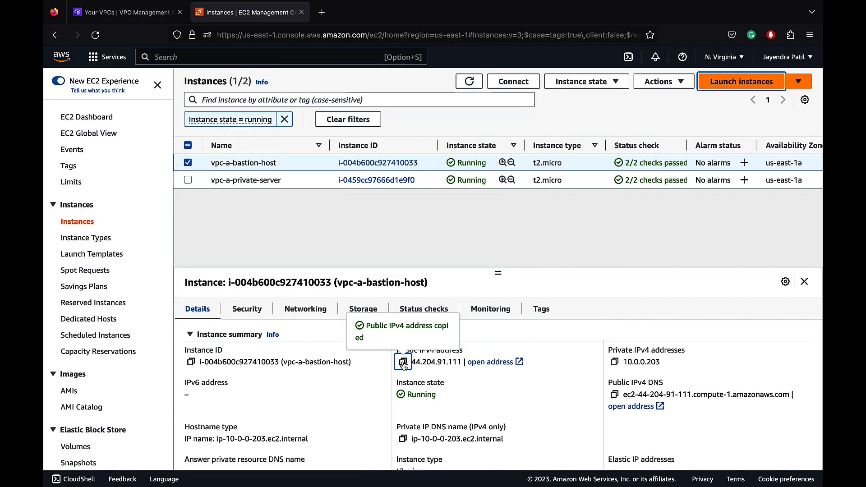
{"action": "left_click", "coordinate": [187, 164]}
{"action": "left_click", "coordinate": [188, 180]}
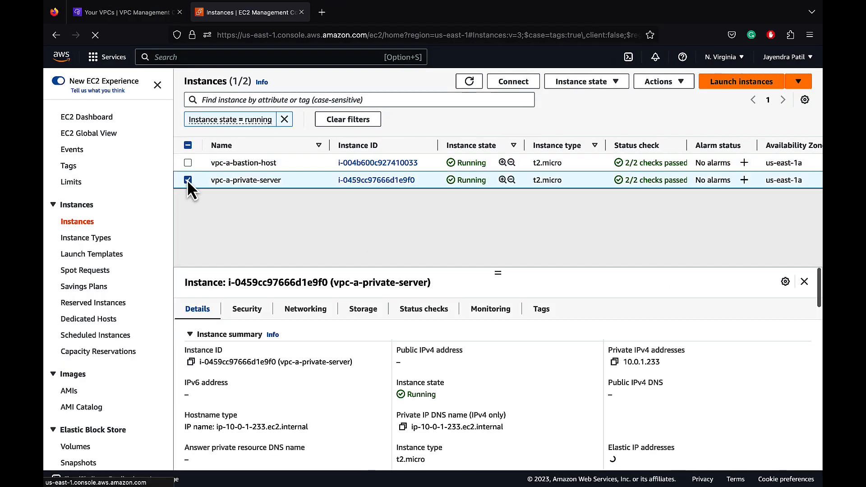
{"action": "left_click", "coordinate": [614, 362]}
{"action": "key", "text": "ctrl+Left"}
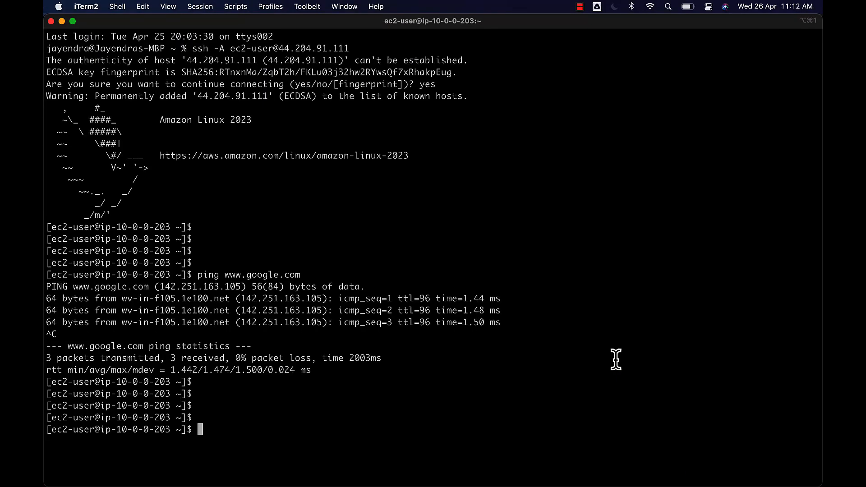
{"action": "type", "text": "ssh ec2-user@"}
{"action": "key", "text": "super+v"}
{"action": "key", "text": "Return"}
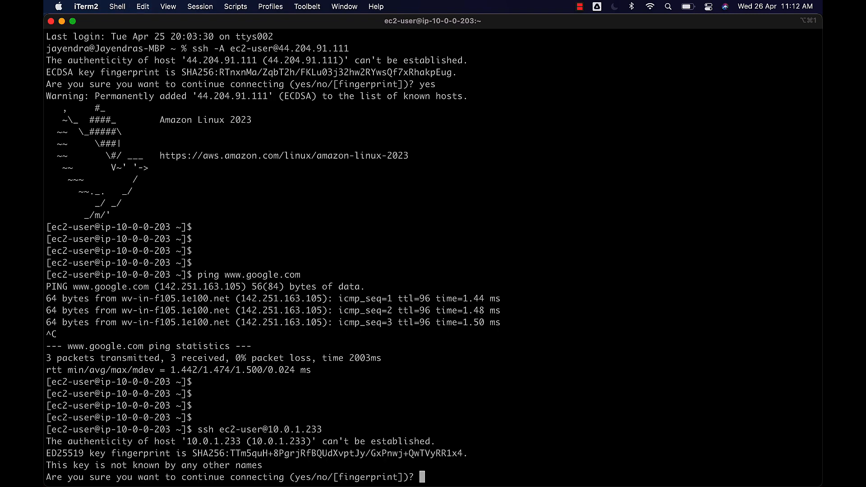
{"action": "type", "text": "yes"}
{"action": "key", "text": "Return"}
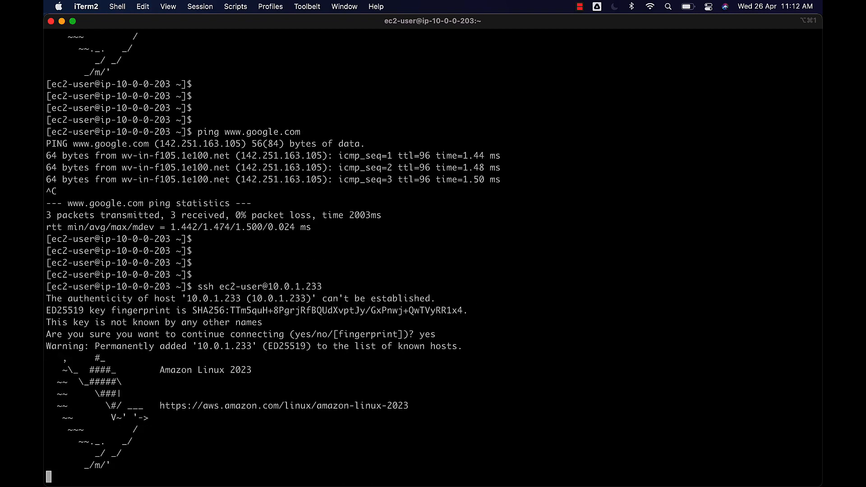
{"action": "key", "text": "Return"}
{"action": "key", "text": "Return"}
{"action": "key", "text": "Return"}
{"action": "type", "text": "ping"}
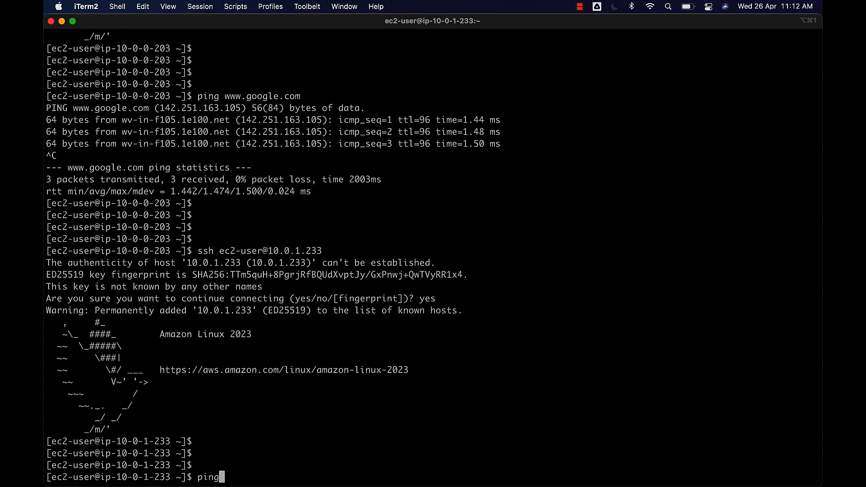
{"action": "type", "text": " www.google.com"}
{"action": "key", "text": "Return"}
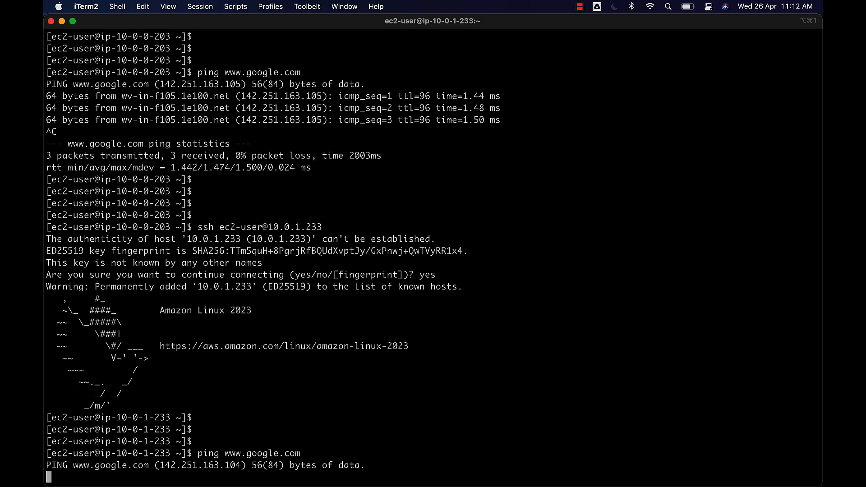
Switch to the browser, deselect vpc-a-private-server, and start creating a NAT gateway in the VPC console.
{"action": "key", "text": "super+Tab"}
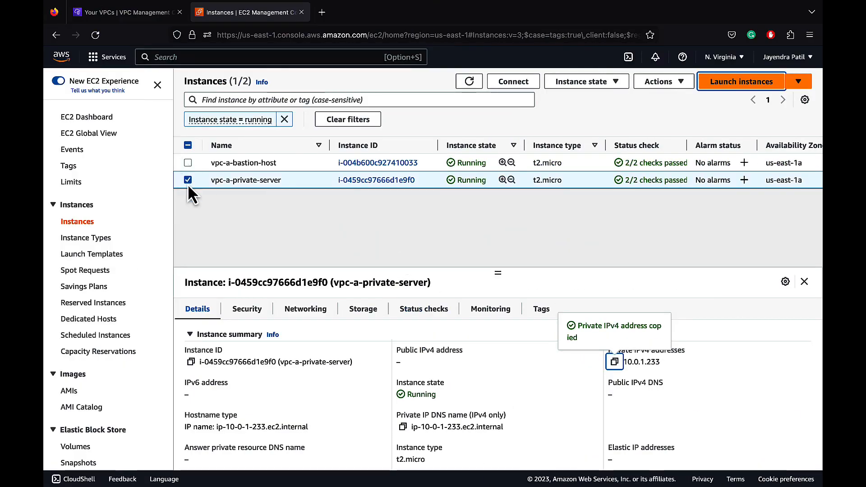
{"action": "left_click", "coordinate": [188, 180]}
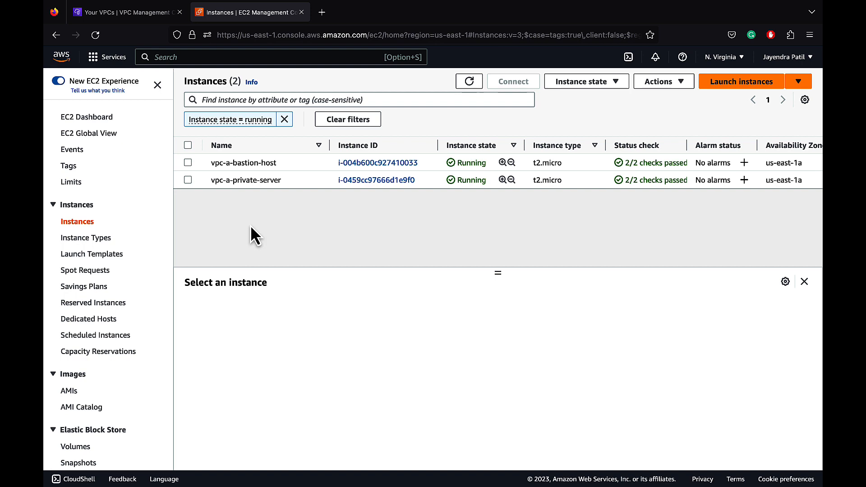
{"action": "left_click", "coordinate": [144, 12]}
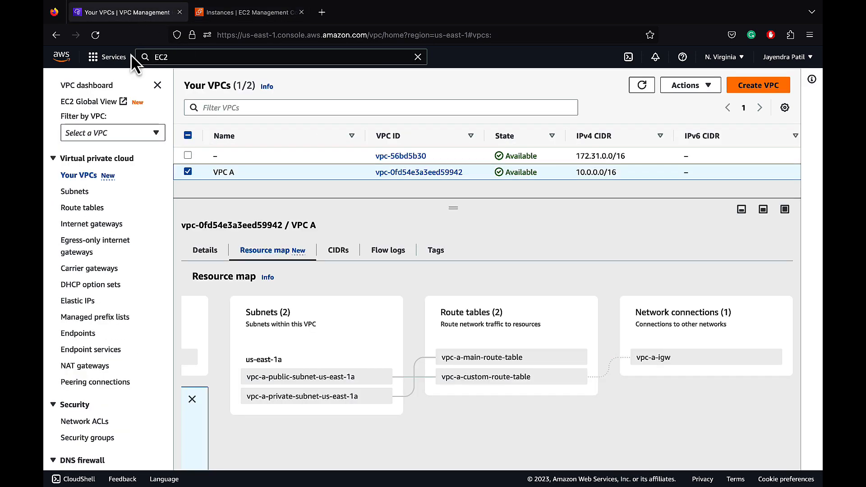
{"action": "left_click", "coordinate": [97, 368]}
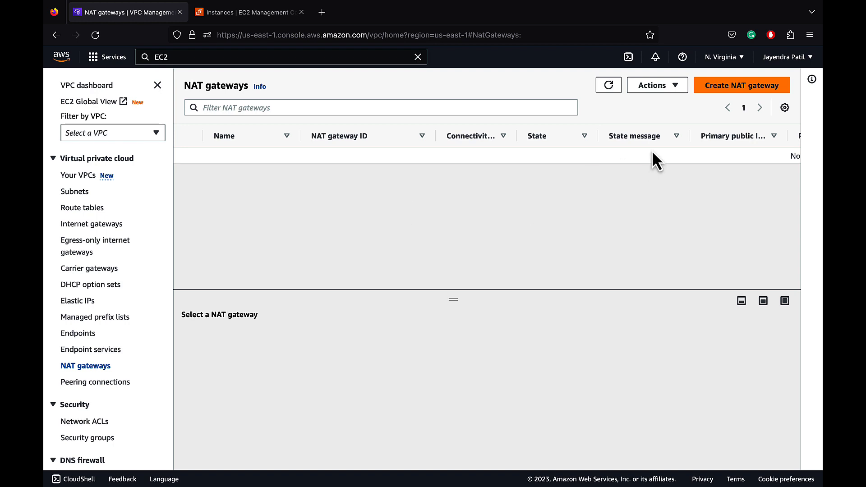
{"action": "left_click", "coordinate": [728, 87]}
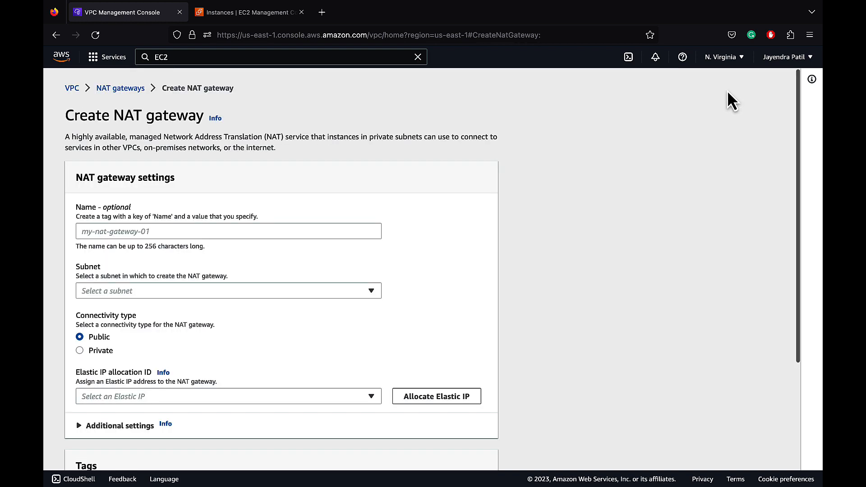
Name the NAT gateway vpc-a-nat-gw and place it in the subnet vpc-a-public-subnet-us-east-1a.
{"action": "left_click", "coordinate": [302, 234]}
{"action": "type", "text": "vpc-a"}
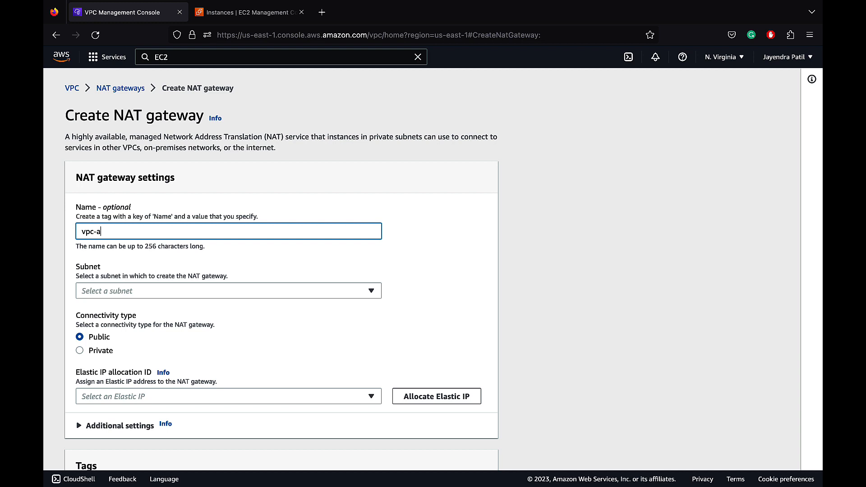
{"action": "type", "text": "-nat-gw"}
{"action": "left_click", "coordinate": [281, 294]}
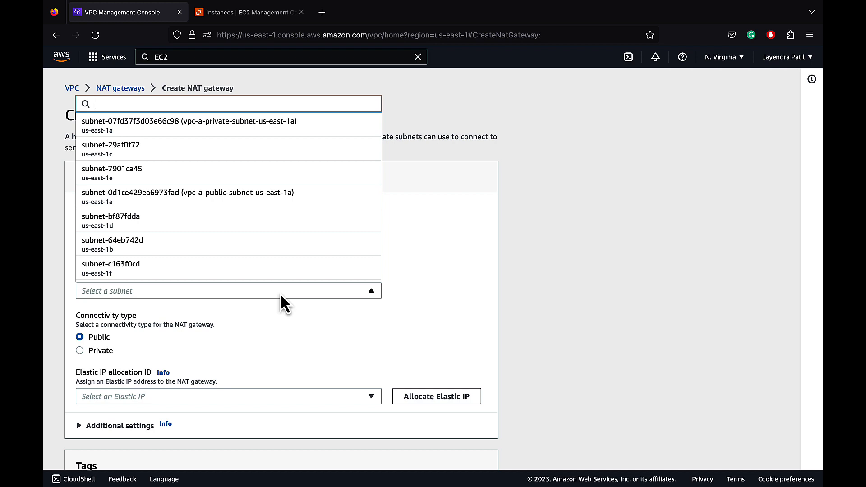
{"action": "left_click", "coordinate": [268, 200]}
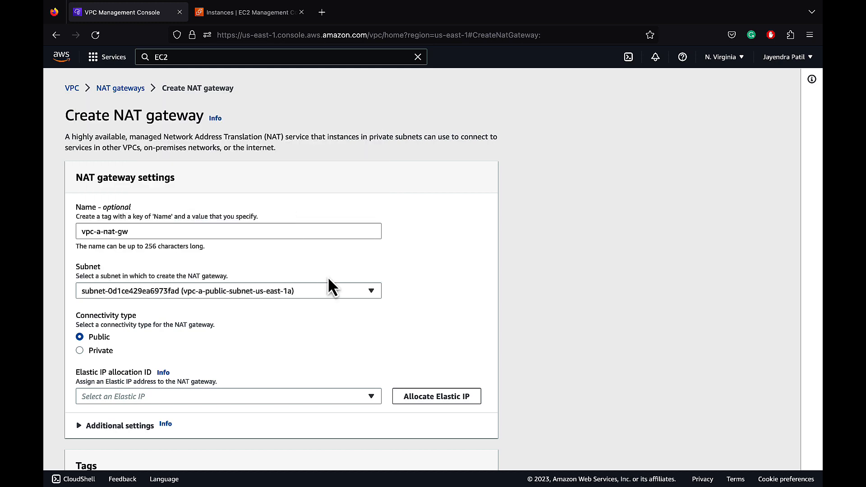
Allocate an Elastic IP for the public NAT gateway and create the gateway.
{"action": "scroll", "coordinate": [226, 271], "scroll_direction": "down", "scroll_amount": 3}
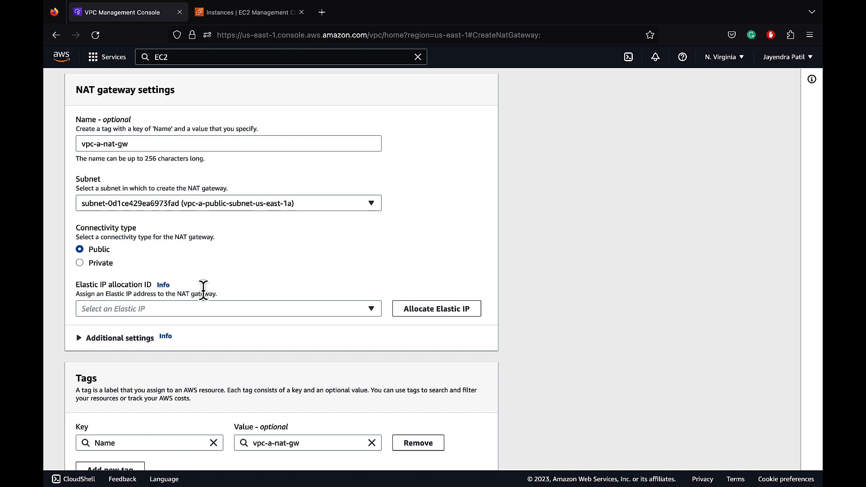
{"action": "left_click", "coordinate": [419, 312]}
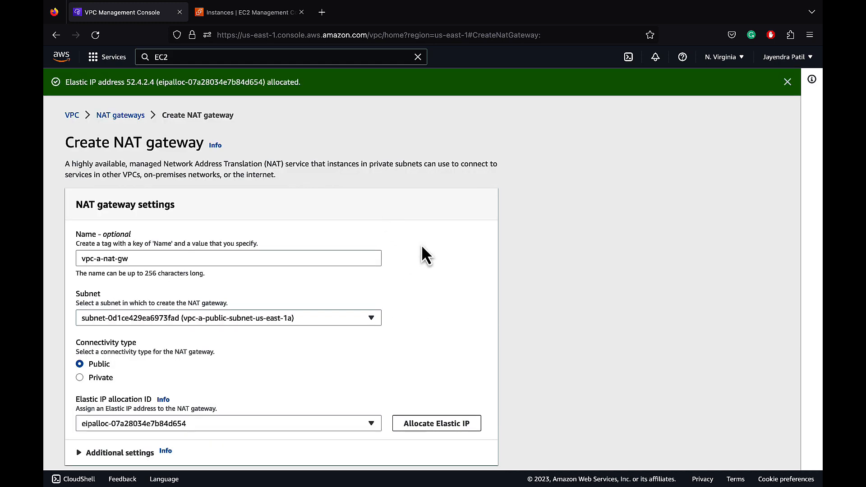
{"action": "scroll", "coordinate": [422, 251], "scroll_direction": "down", "scroll_amount": 5}
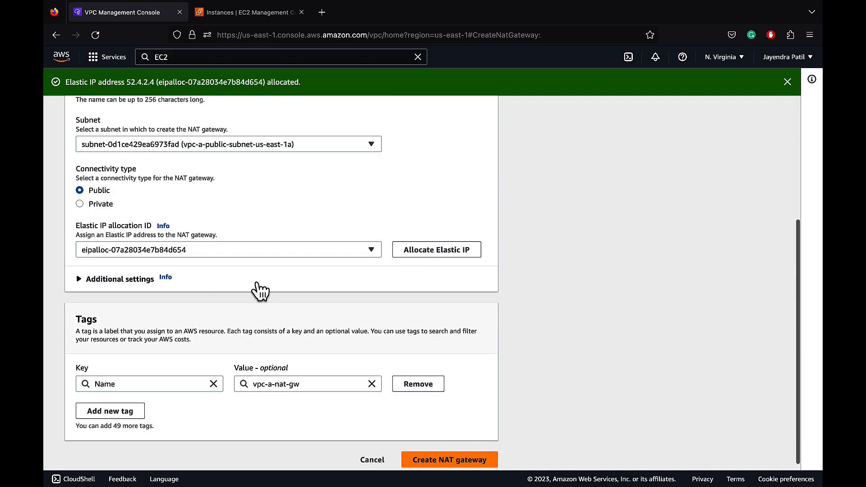
{"action": "scroll", "coordinate": [257, 284], "scroll_direction": "down", "scroll_amount": 1}
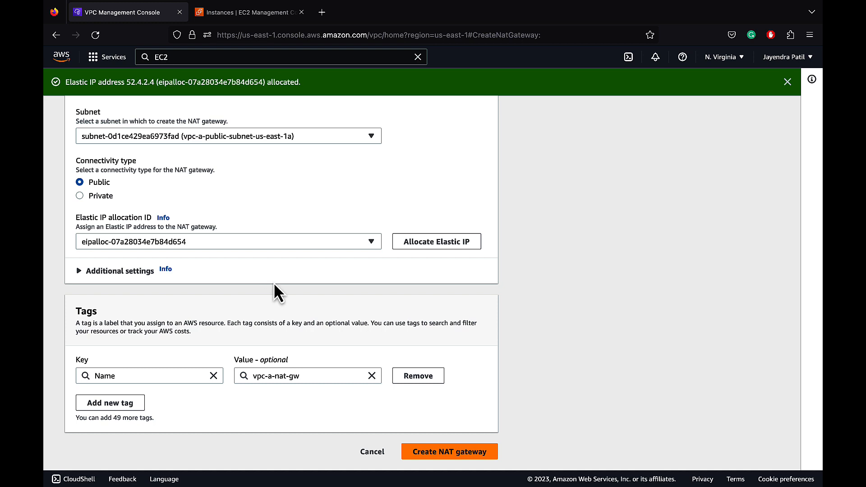
{"action": "left_click", "coordinate": [419, 452]}
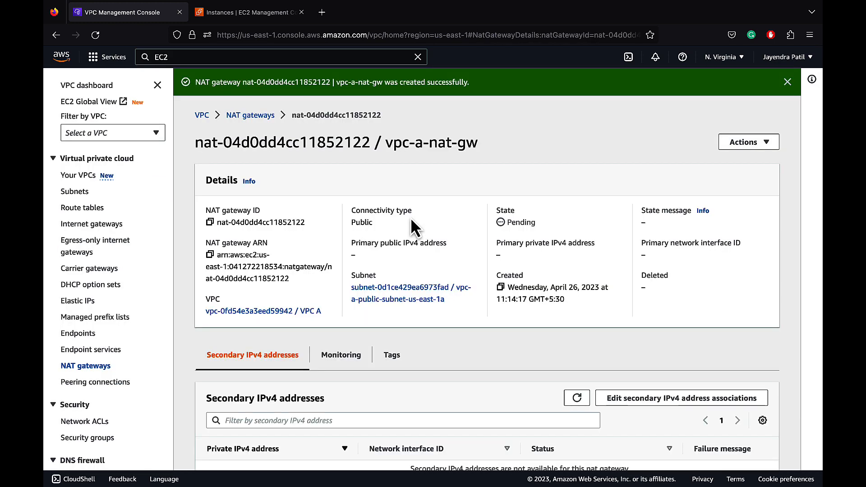
Refresh the details page and the NAT gateways list to check the state of vpc-a-nat-gw.
{"action": "left_click", "coordinate": [96, 35]}
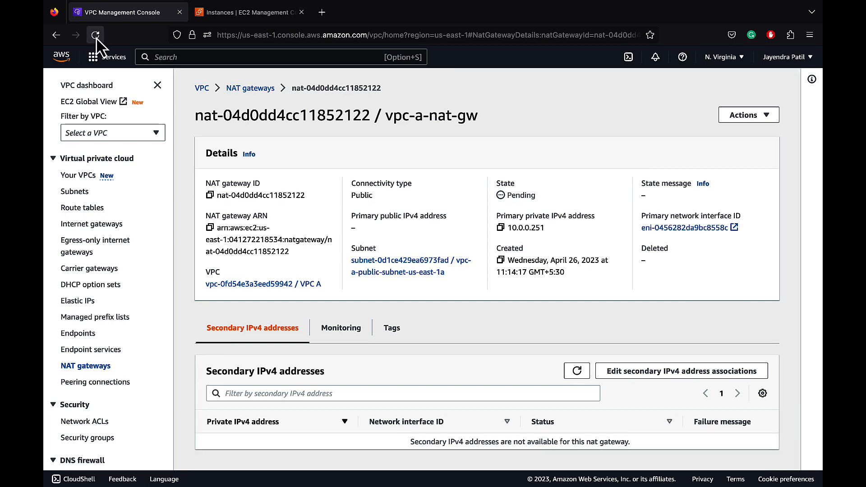
{"action": "left_click", "coordinate": [238, 88]}
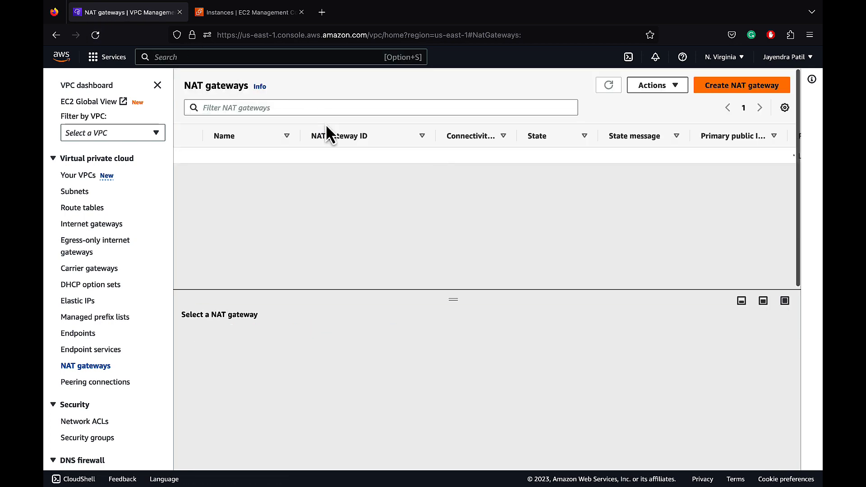
{"action": "left_click", "coordinate": [610, 87]}
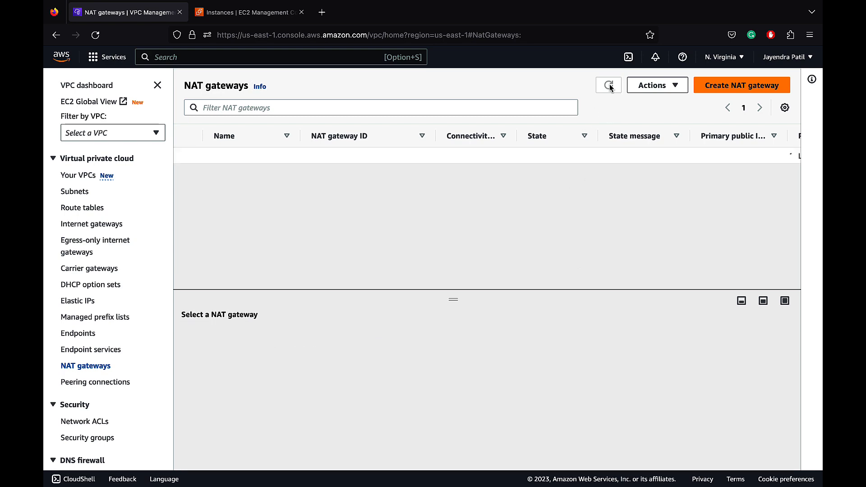
{"action": "left_click", "coordinate": [611, 86]}
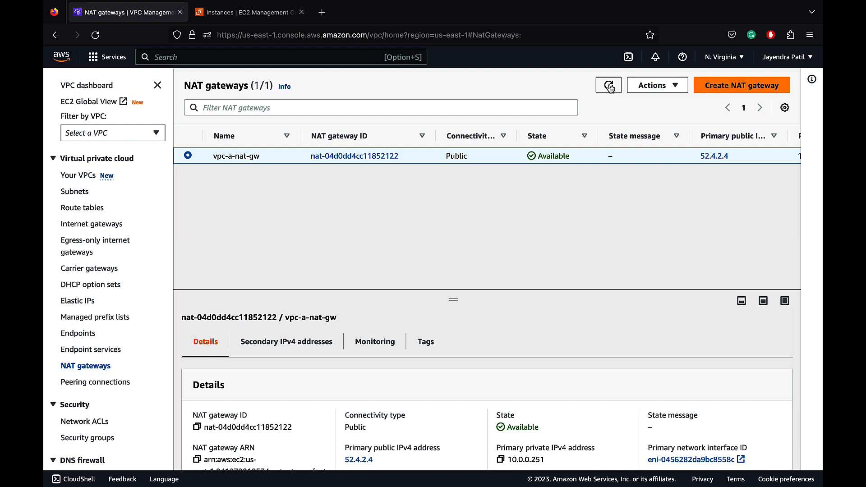
Open the routes of vpc-a-main-route-table for editing.
{"action": "left_click", "coordinate": [97, 208]}
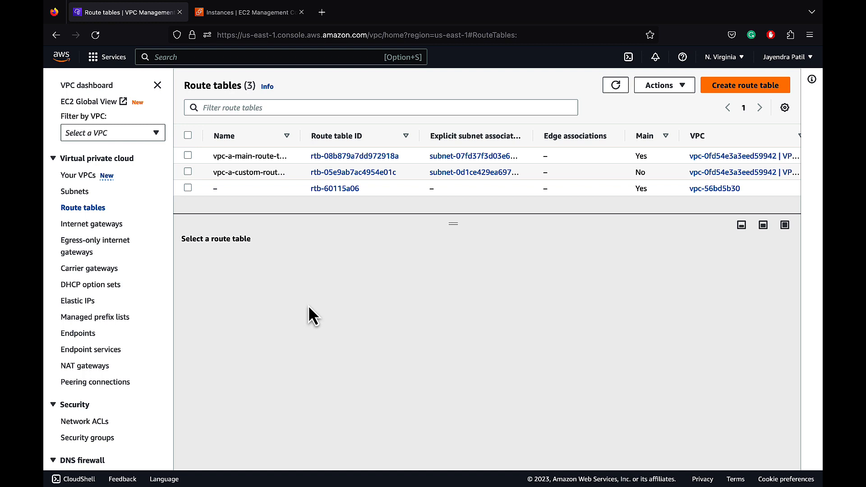
{"action": "left_click", "coordinate": [188, 155]}
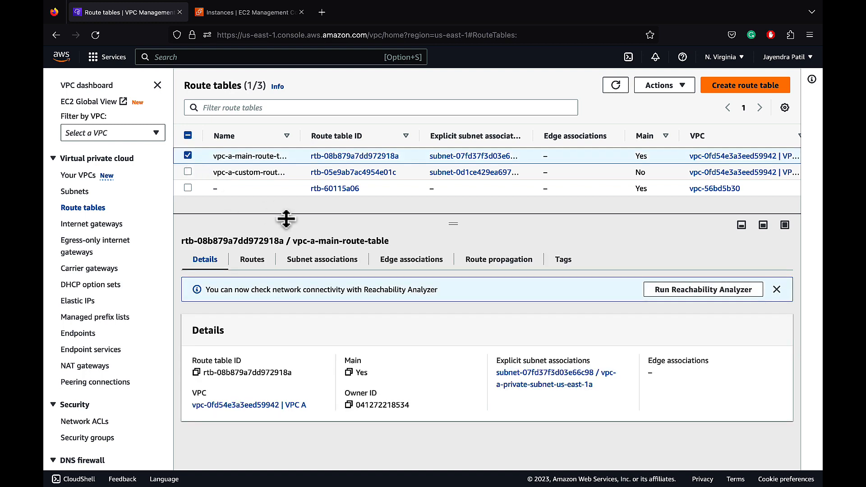
{"action": "left_click", "coordinate": [263, 264]}
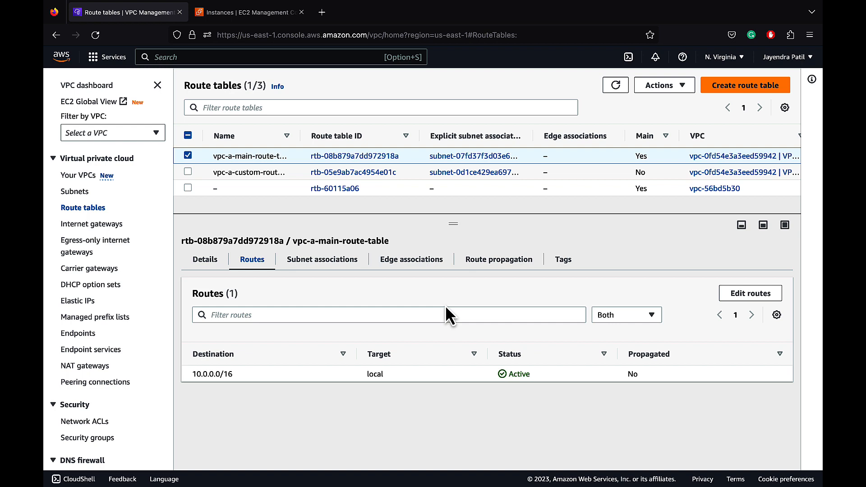
{"action": "left_click", "coordinate": [756, 297]}
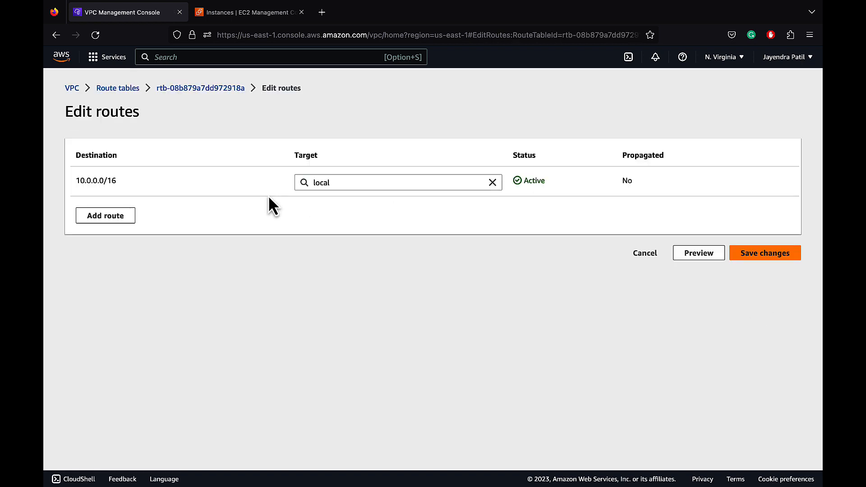
Add a route with destination 0.0.0.0/0 and the NAT gateway vpc-a-nat-gw as target, and save the route changes.
{"action": "left_click", "coordinate": [129, 216]}
{"action": "left_click", "coordinate": [130, 213]}
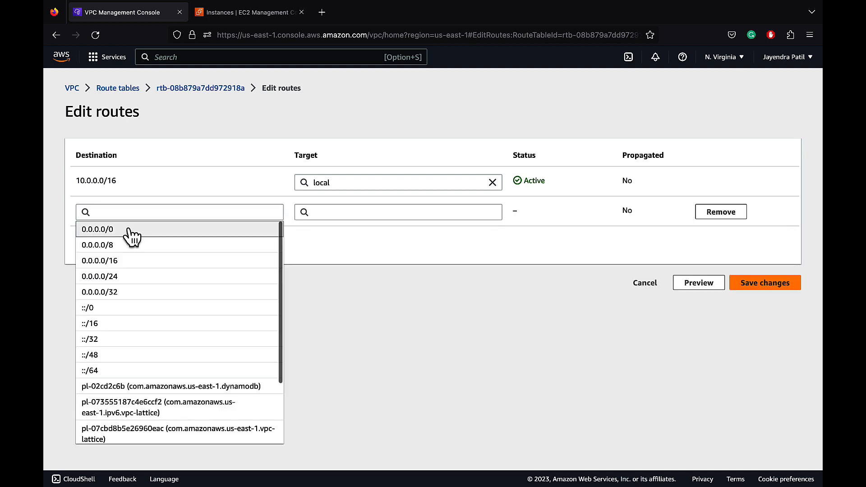
{"action": "left_click", "coordinate": [132, 230]}
{"action": "left_click", "coordinate": [318, 211]}
{"action": "type", "text": "n"}
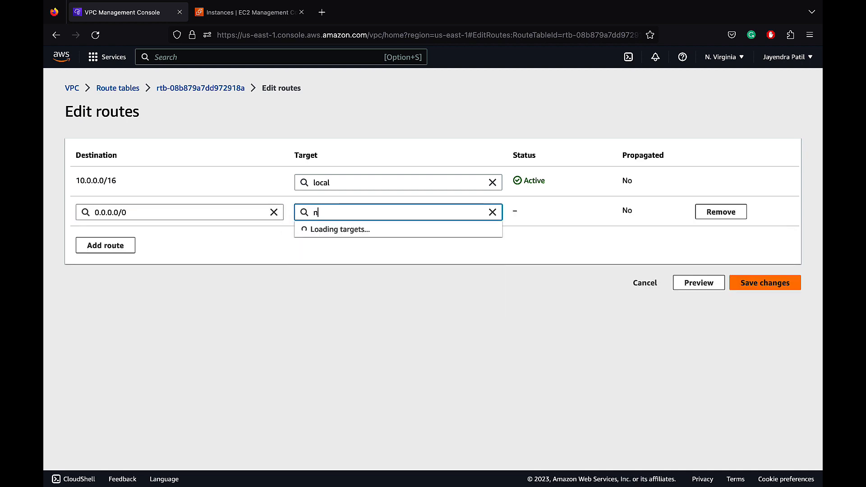
{"action": "type", "text": "at"}
{"action": "left_click", "coordinate": [342, 232]}
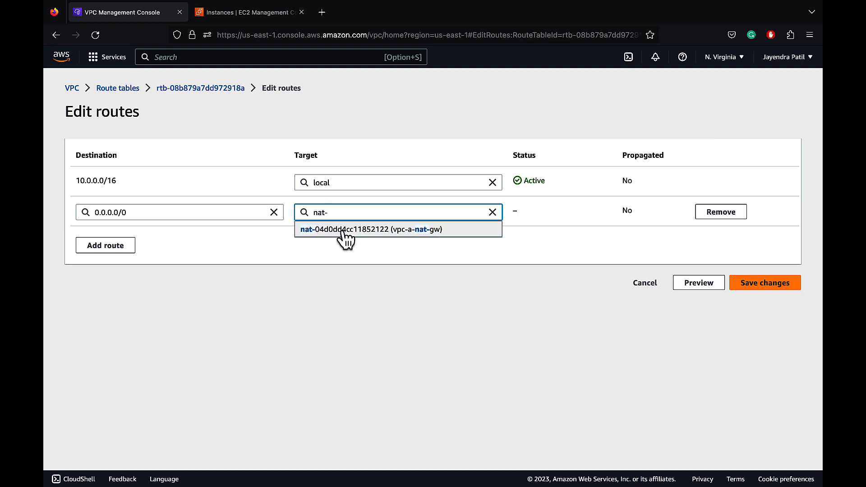
{"action": "left_click", "coordinate": [344, 230]}
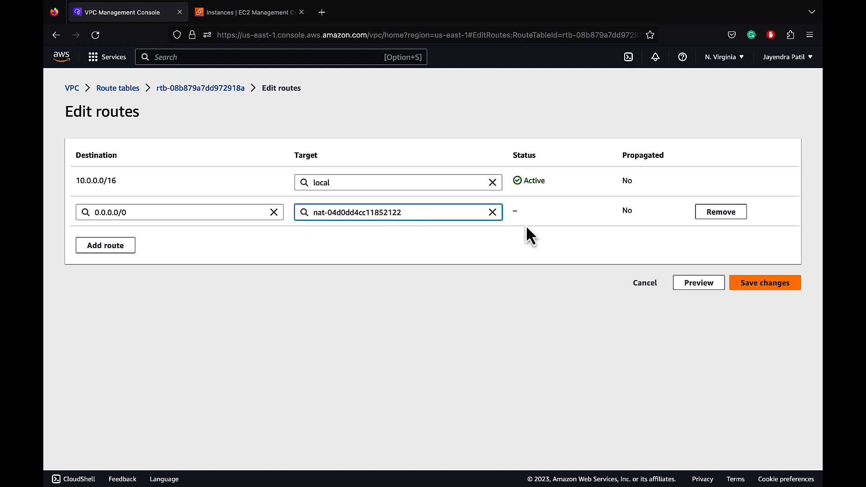
{"action": "left_click", "coordinate": [748, 285]}
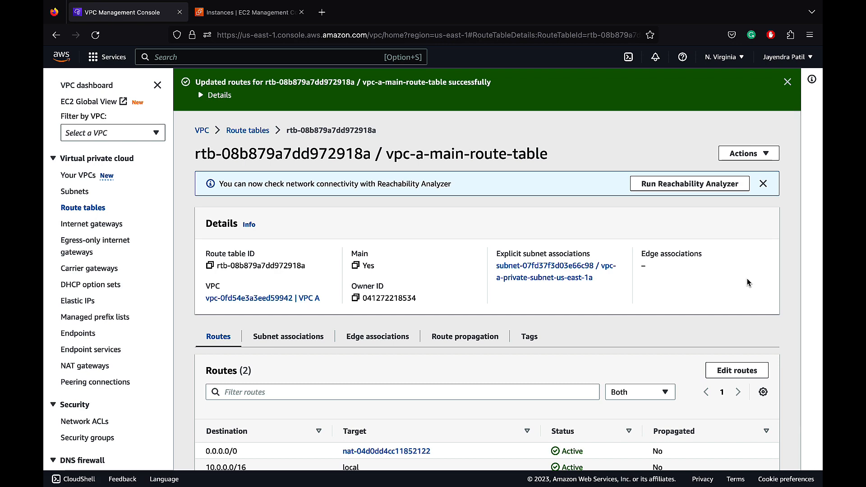
Review the updated routes of vpc-a-main-route-table and switch to the iTerm2 terminal to check the private server's running ping.
{"action": "scroll", "coordinate": [747, 282], "scroll_direction": "down", "scroll_amount": 2}
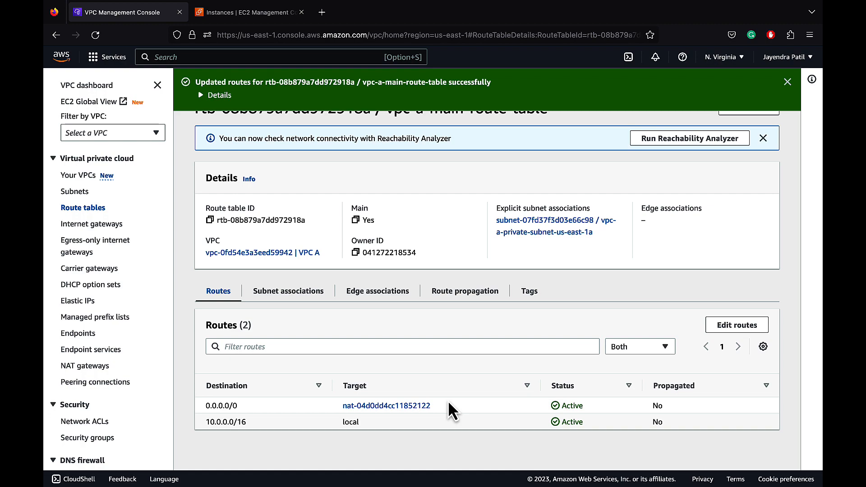
{"action": "key", "text": "super+Tab"}
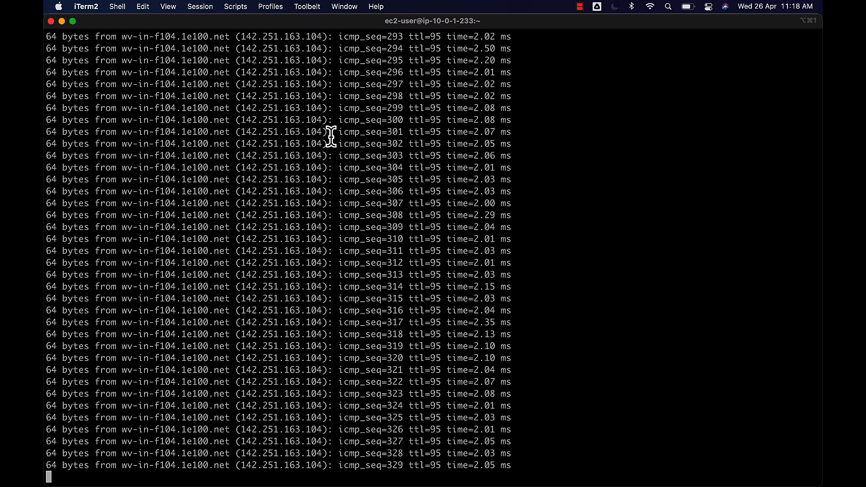
Stop the running ping, switch to the VPC console in Firefox, and remove the 0.0.0.0/0 NAT gateway route from vpc-a-main-route-table, saving the changes.
{"action": "key", "text": "ctrl+c"}
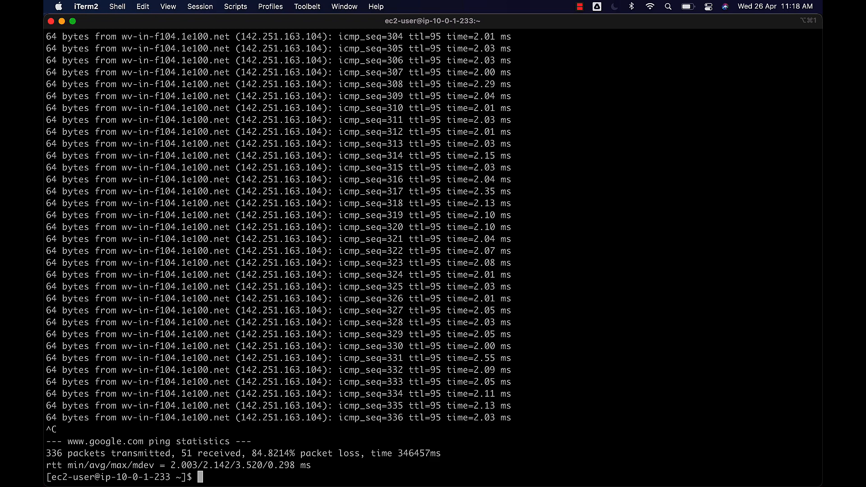
{"action": "key", "text": "super+Tab"}
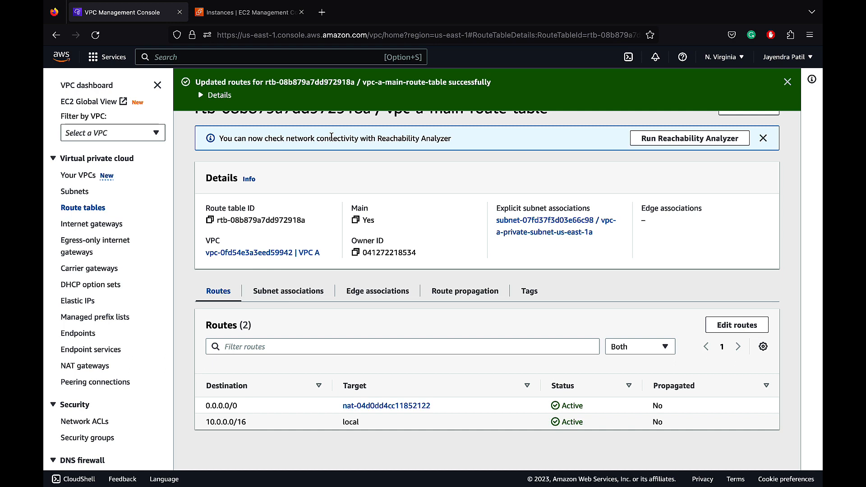
{"action": "left_click", "coordinate": [722, 328]}
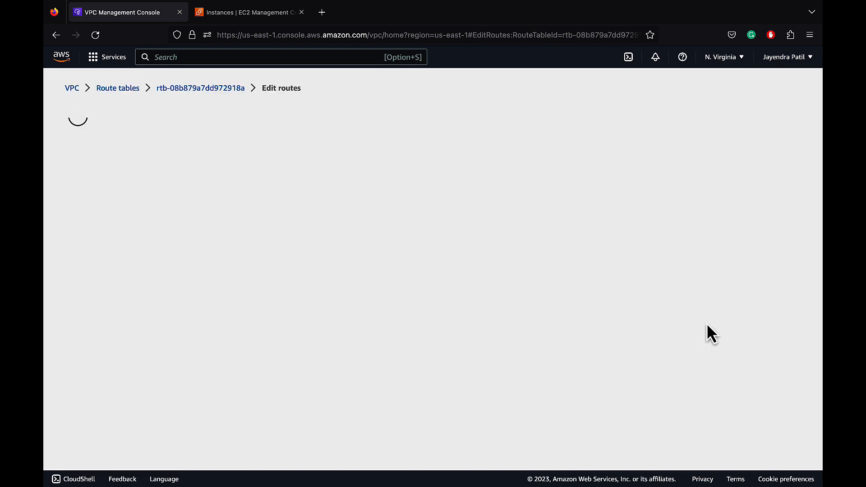
{"action": "left_click", "coordinate": [717, 220]}
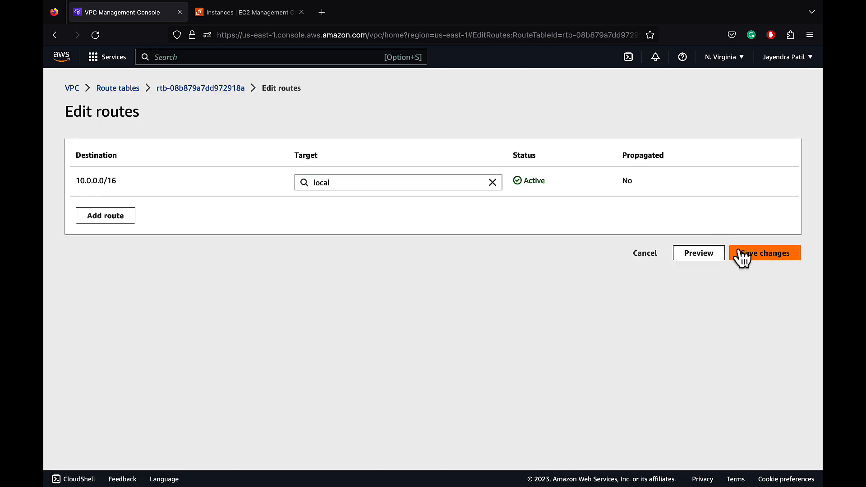
{"action": "left_click", "coordinate": [749, 257]}
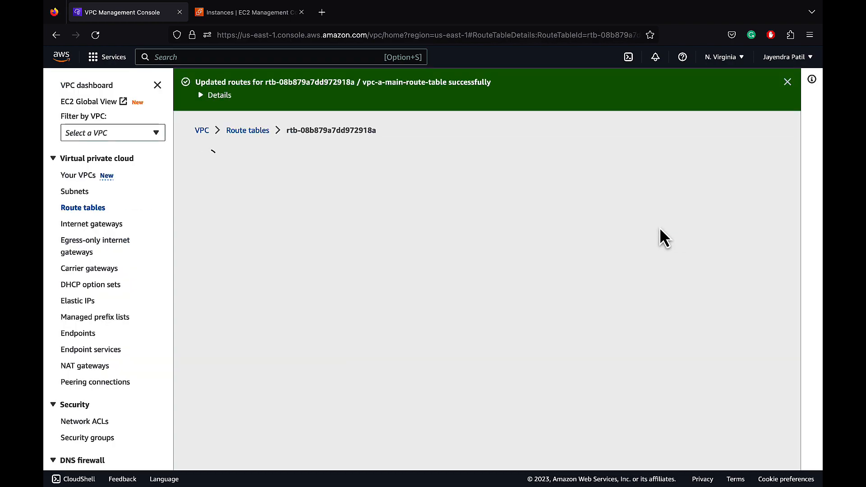
{"action": "key", "text": "super+Tab"}
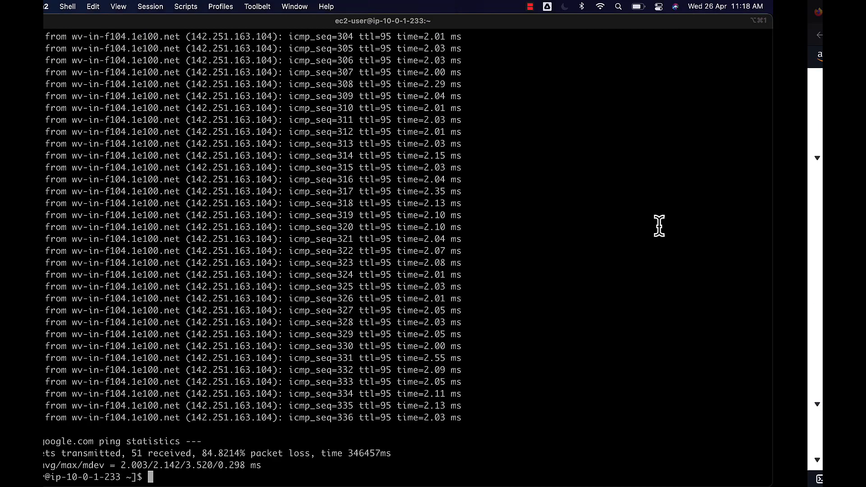
{"action": "key", "text": "Up"}
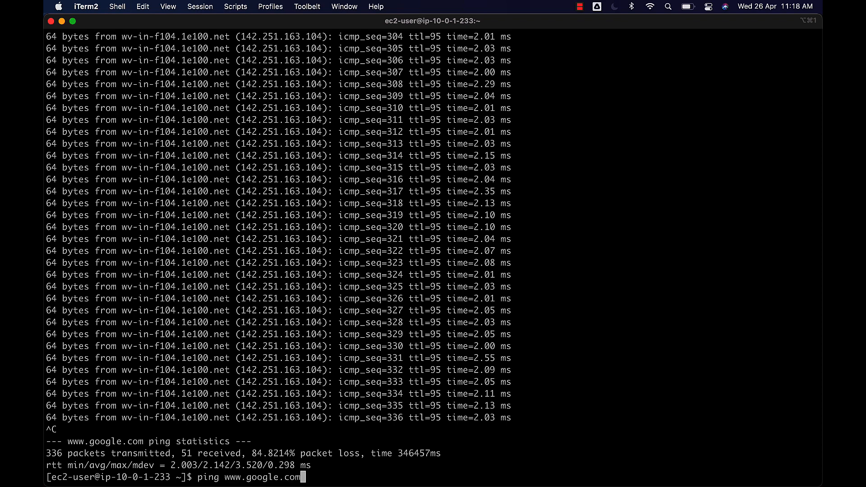
{"action": "key", "text": "Return"}
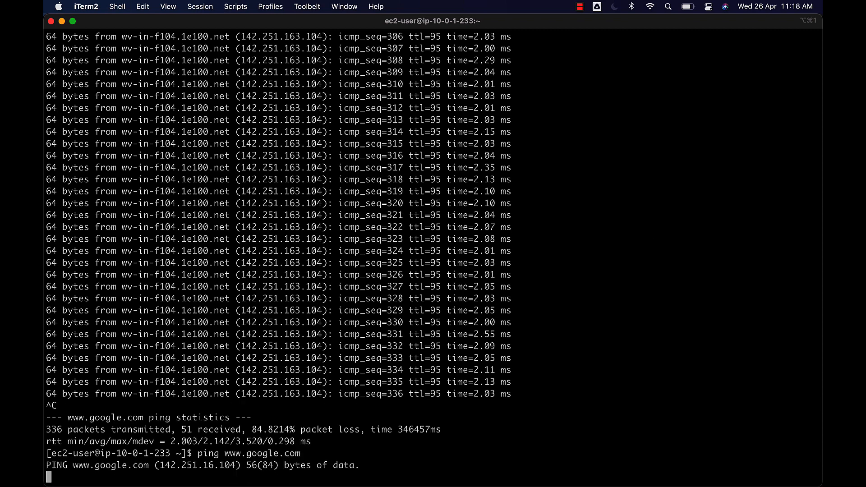
{"action": "key", "text": "ctrl+c"}
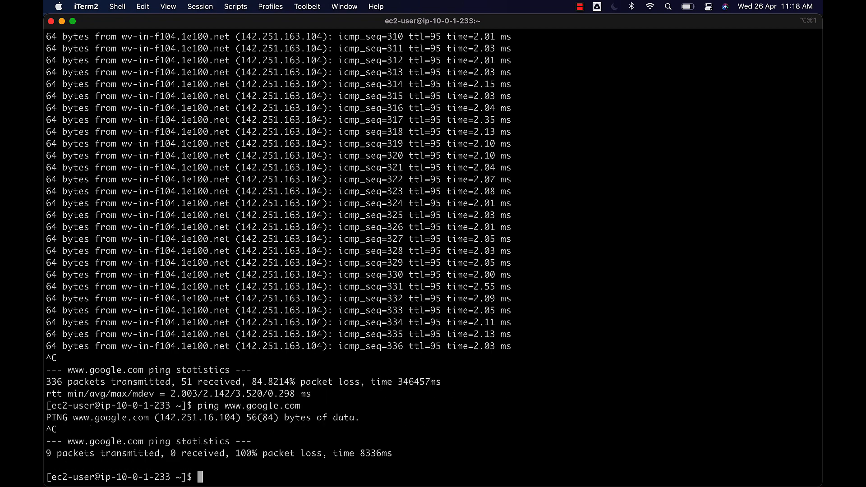
{"action": "key", "text": "super+Tab"}
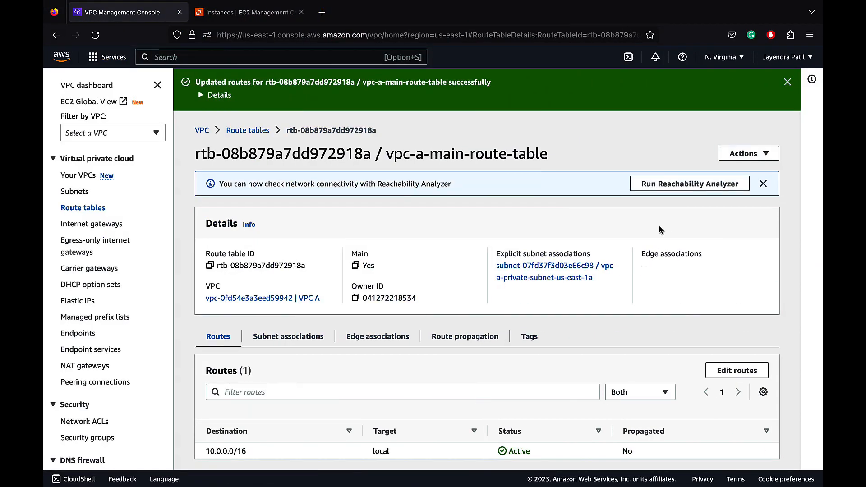